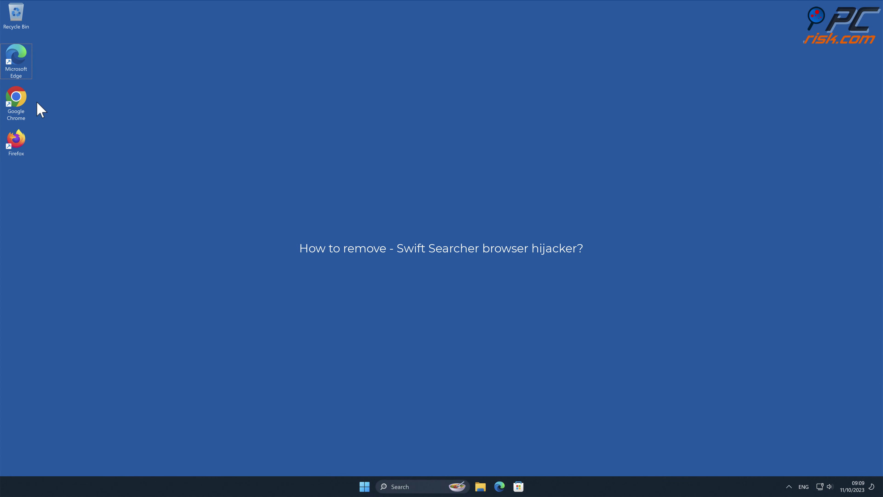
# Step: Launch Chrome and search 'testing search engine' from the Swift Searcher page, landing on Bing results
pyautogui.doubleClick(20, 99)
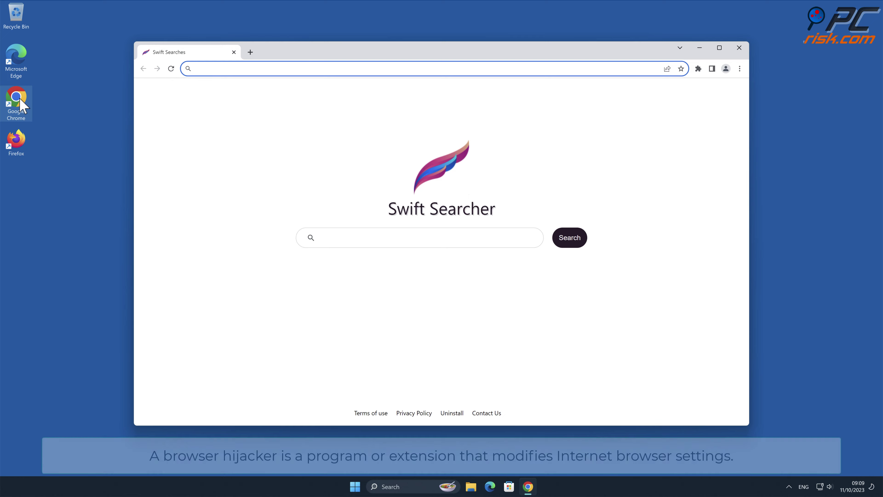
pyautogui.write('testing s')
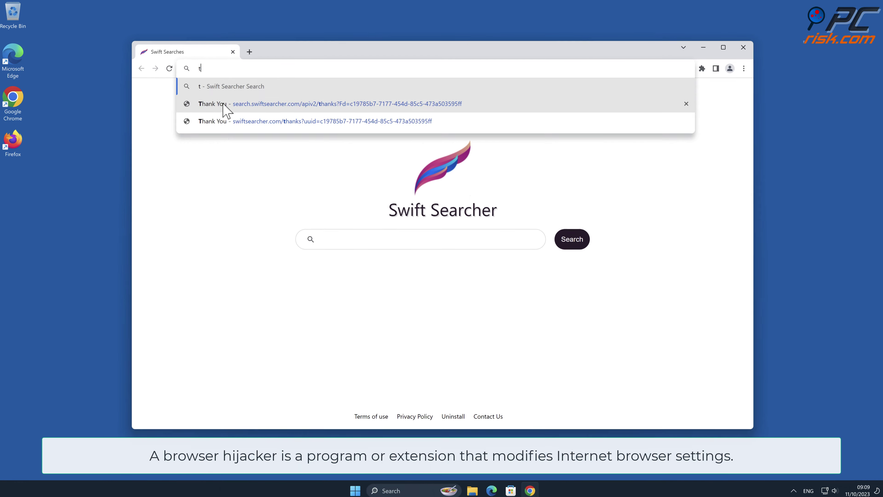
pyautogui.write('earch engine')
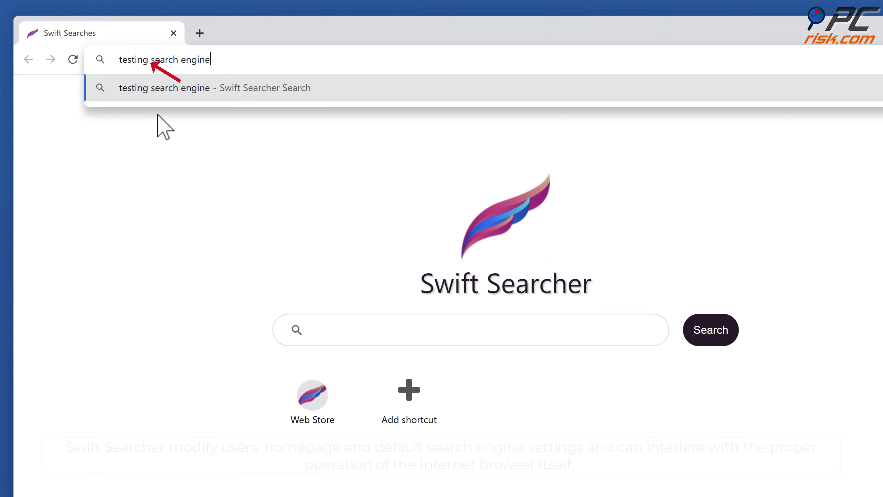
pyautogui.press('Return')
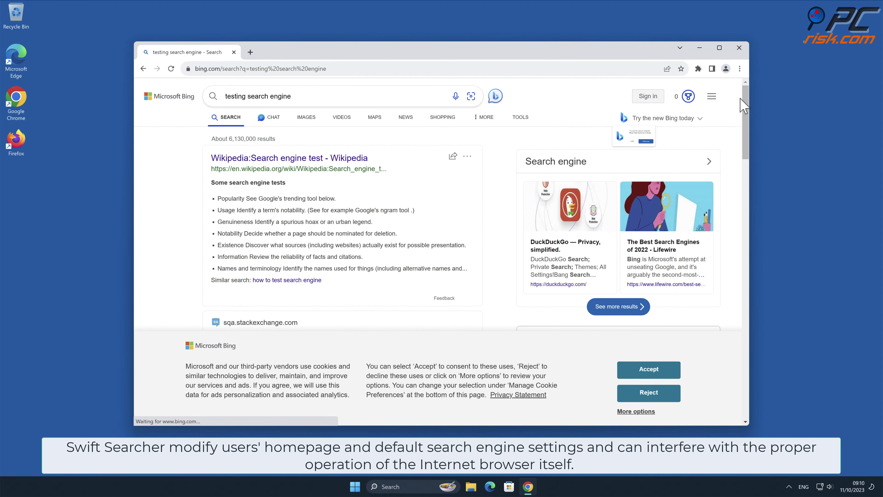
pyautogui.moveTo(742, 98)
pyautogui.mouseDown()
pyautogui.moveTo(752, 401)
pyautogui.moveTo(749, 114)
pyautogui.mouseUp()
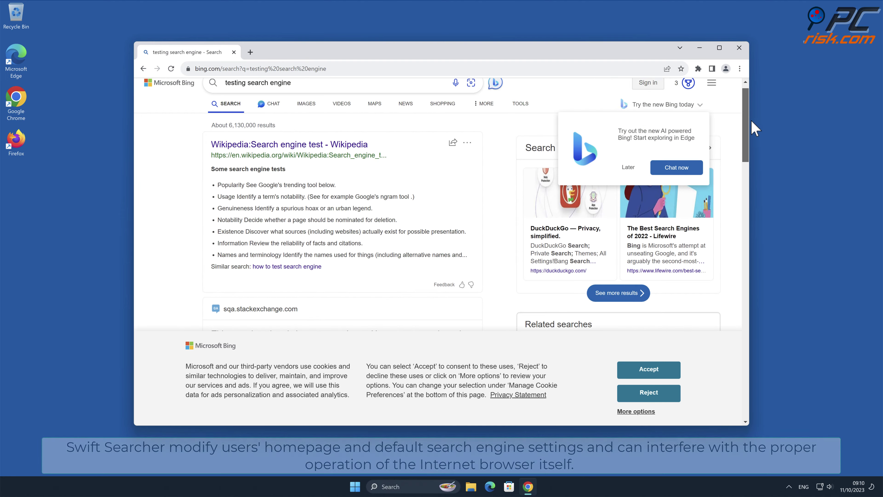
# Step: Open Chrome's Extensions page listing Swift Searcher, then open Chrome Settings in another tab
pyautogui.click(740, 69)
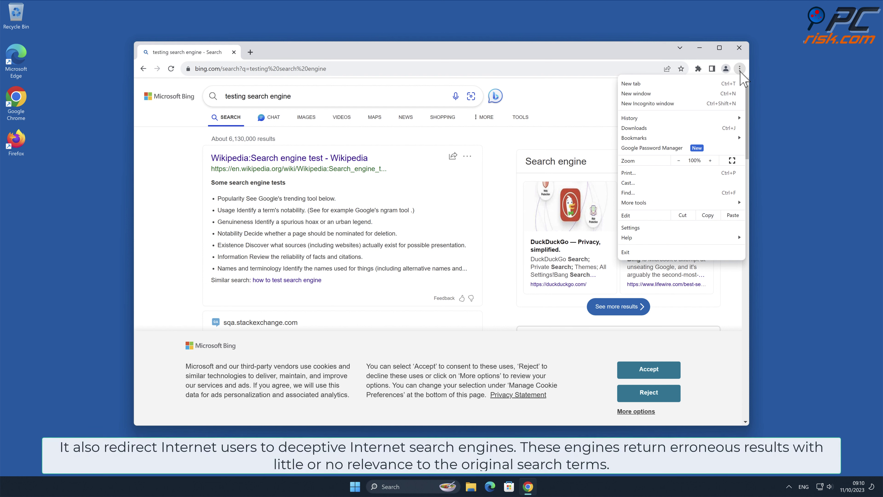
pyautogui.moveTo(679, 205)
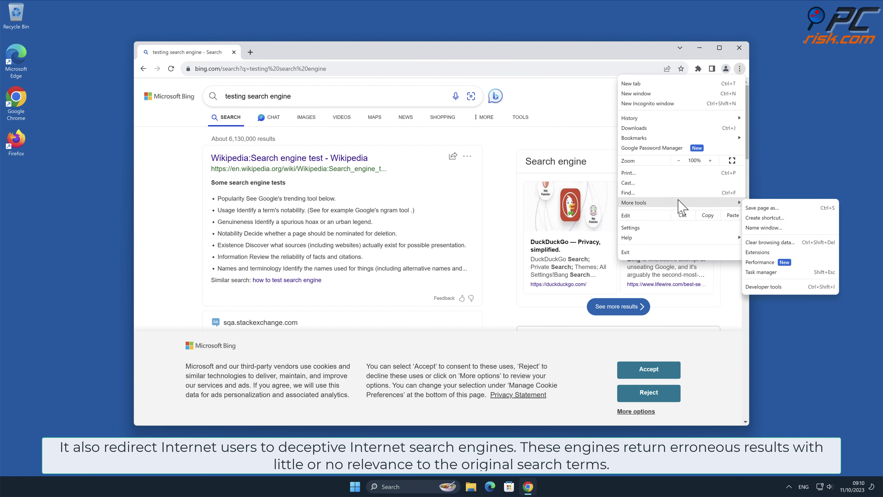
pyautogui.click(779, 252)
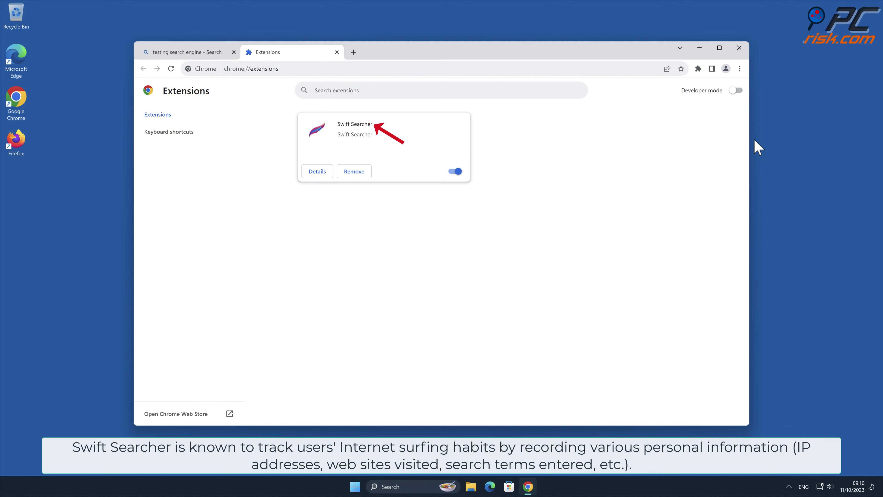
pyautogui.click(739, 69)
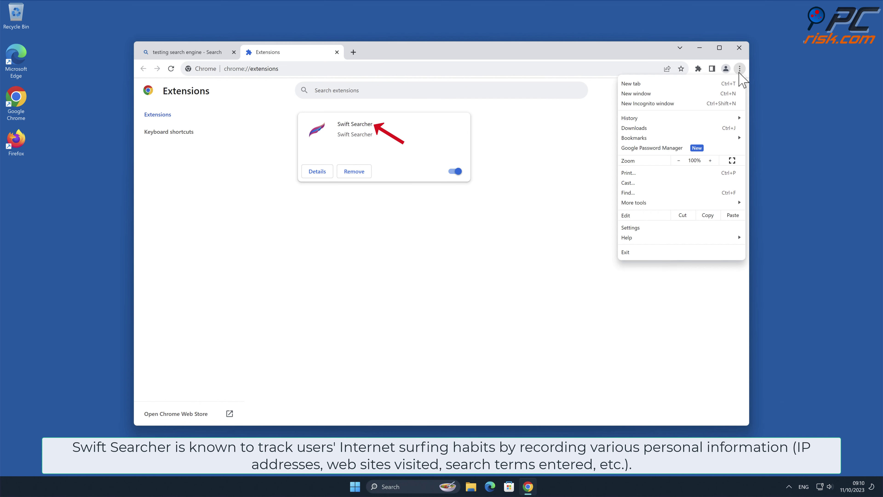
pyautogui.click(665, 228)
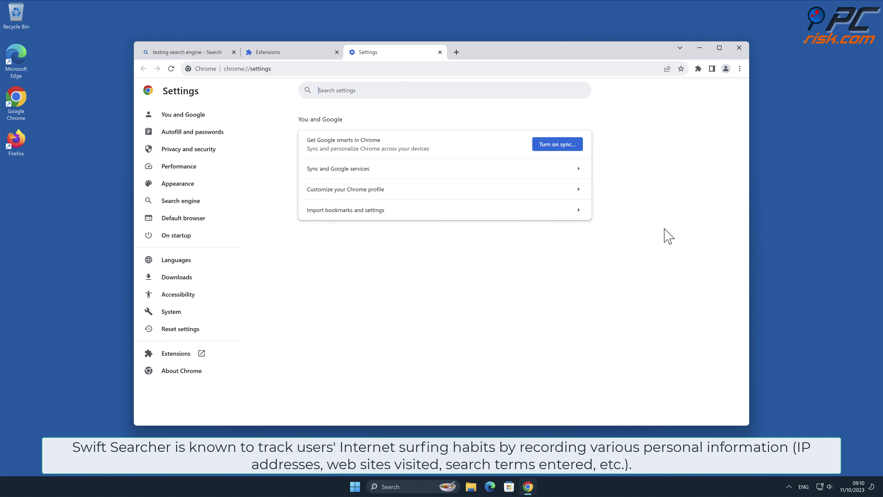
# Step: Review Manage search engines showing Swift Searcher as the default, then close Chrome
pyautogui.click(205, 203)
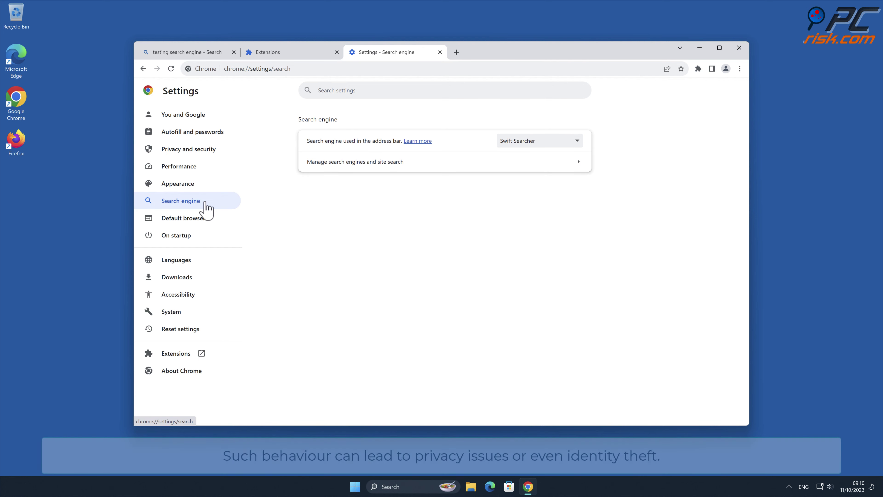
pyautogui.click(580, 163)
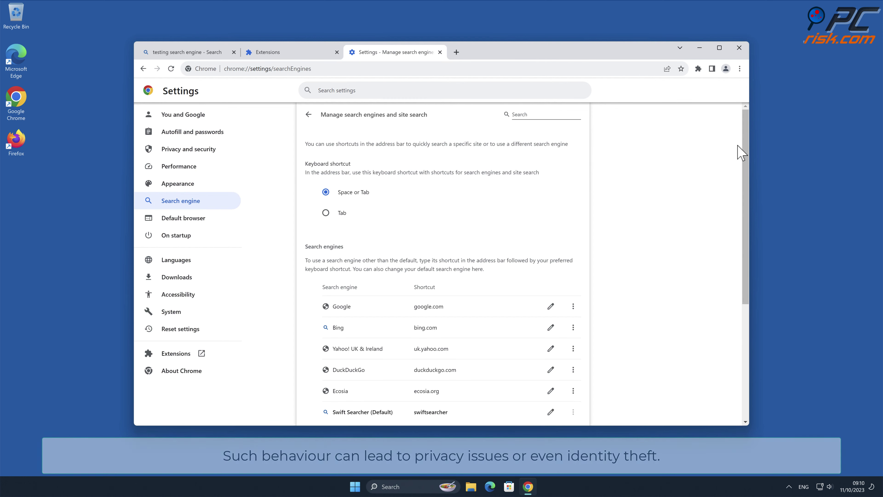
pyautogui.moveTo(744, 153); pyautogui.dragTo(747, 222)
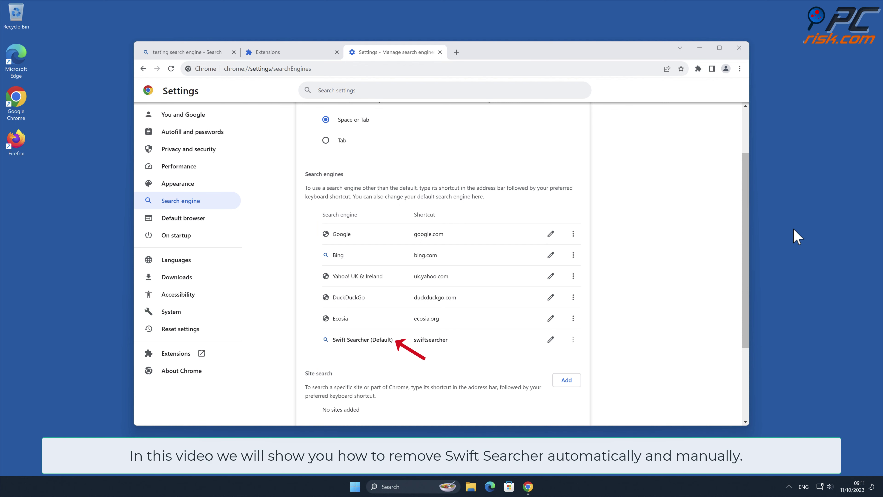
pyautogui.click(739, 48)
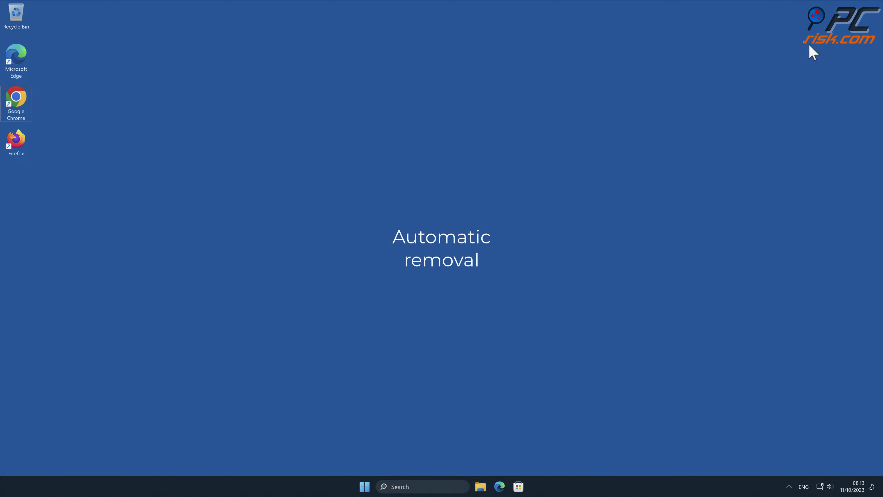
# Step: Relaunch Chrome, download CCSetup.exe from combocleaner.com and run the installer
pyautogui.doubleClick(23, 99)
pyautogui.write('www.combo')
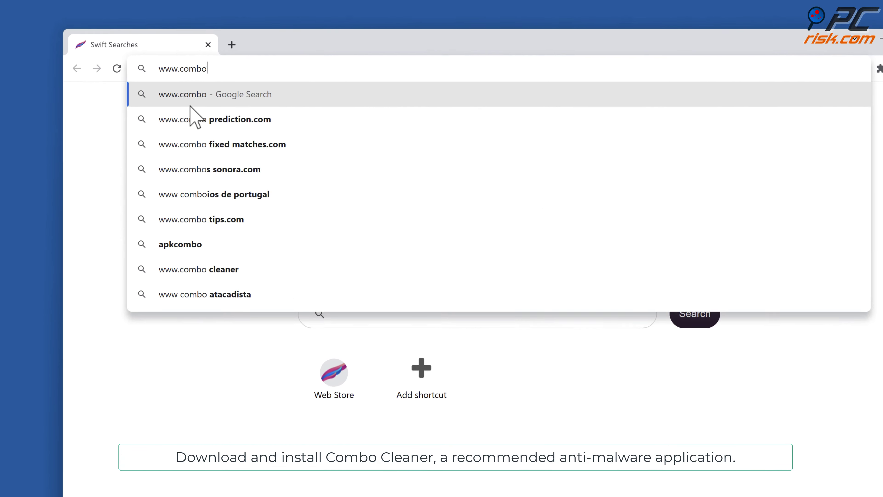
pyautogui.write('leaner.com')
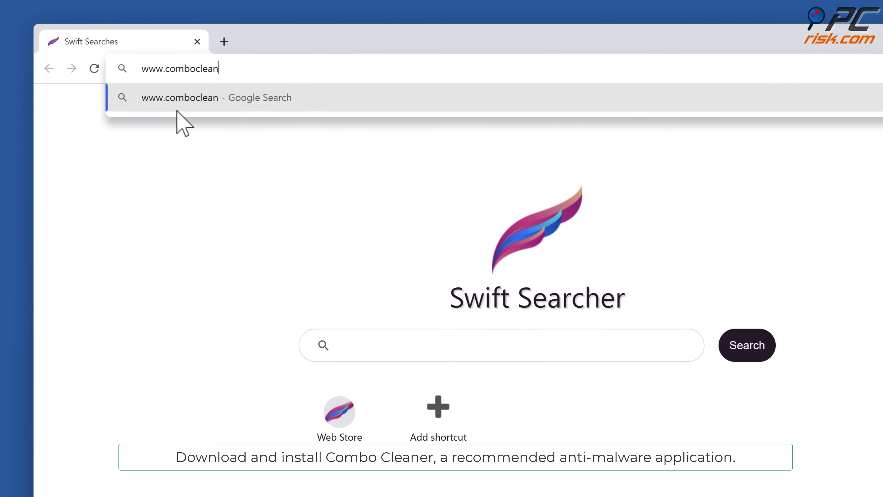
pyautogui.press('Return')
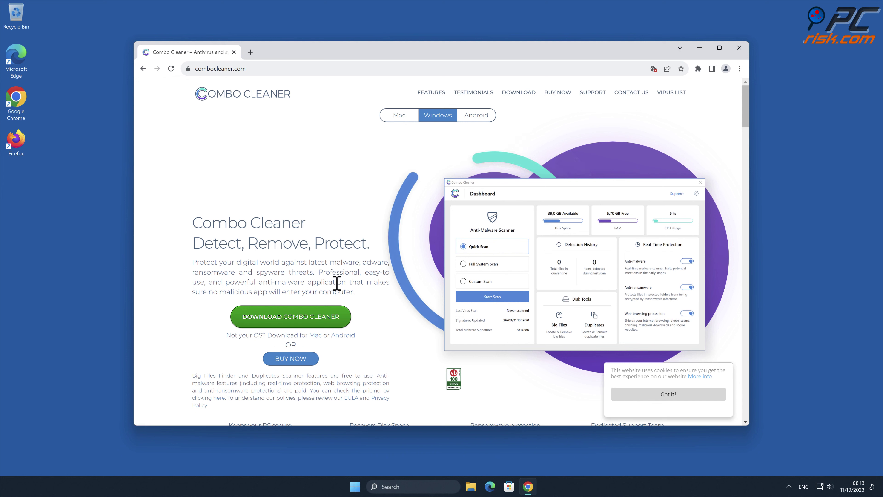
pyautogui.click(341, 318)
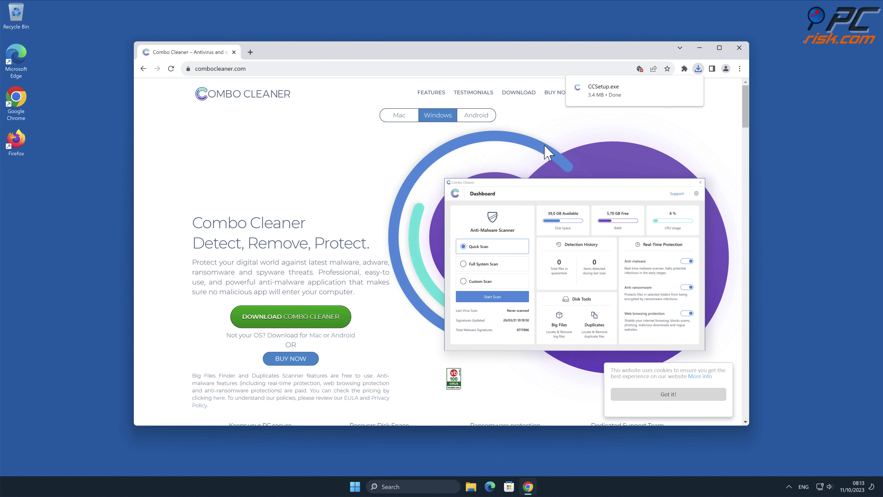
pyautogui.click(624, 97)
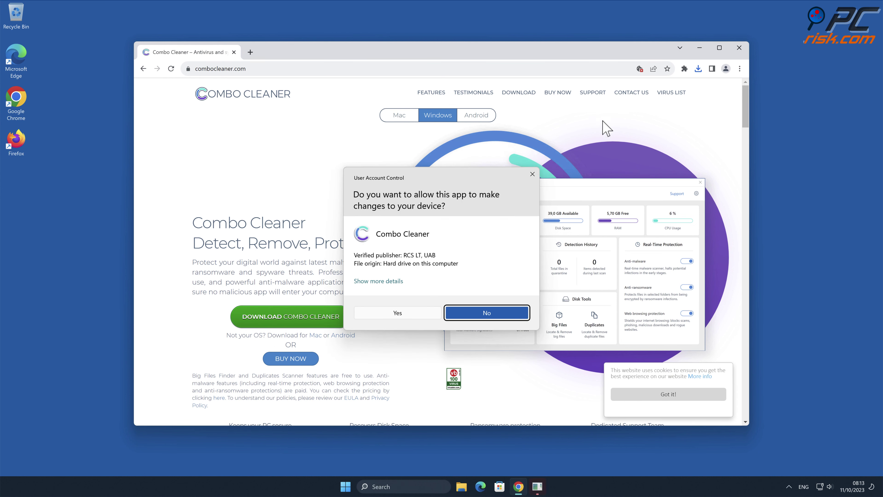
# Step: Approve the UAC prompt and install Combo Cleaner to C:\Program Files (x86)\Combo Cleaner
pyautogui.click(402, 312)
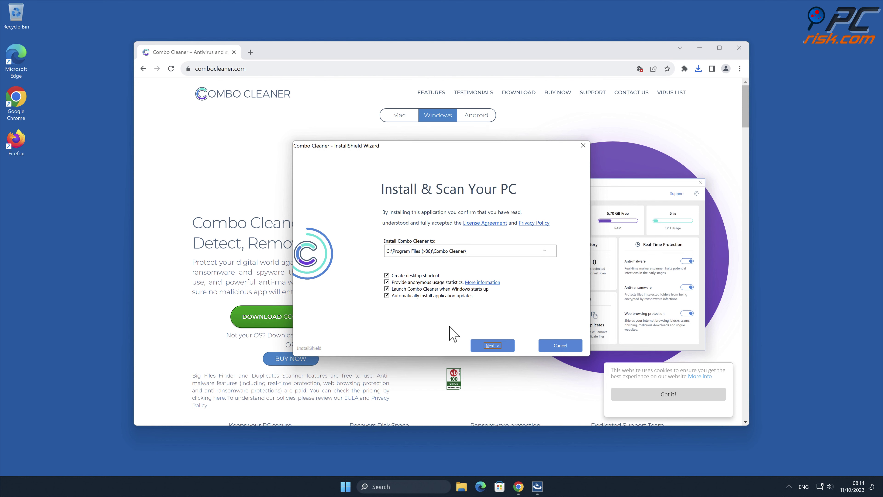
pyautogui.click(493, 345)
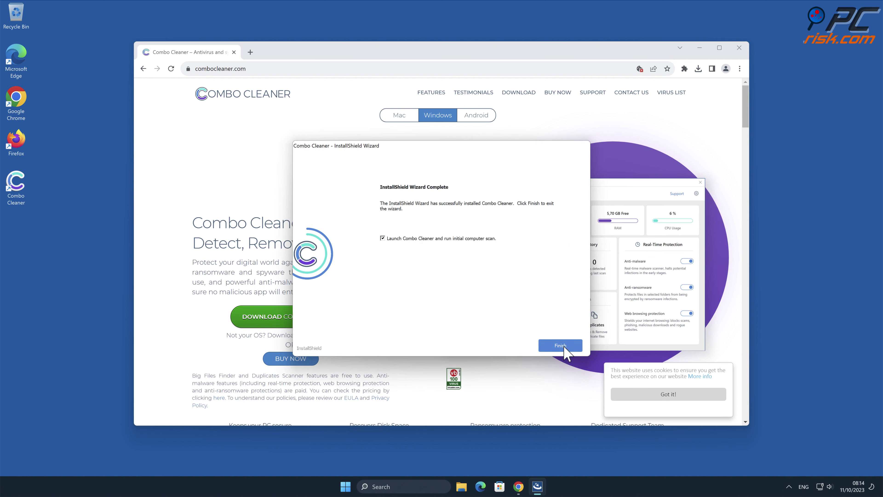
pyautogui.click(567, 346)
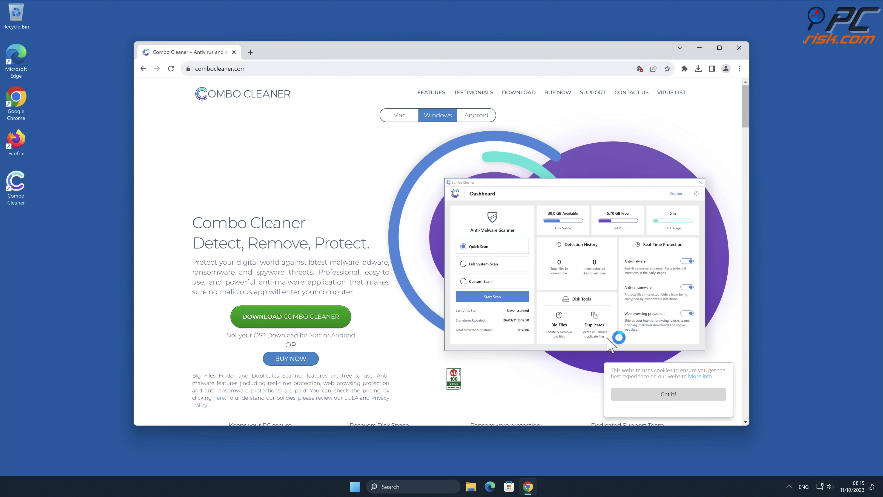
# Step: Close Chrome, activate Combo Cleaner after its scan, and quarantine the Swift Searcher extension
pyautogui.click(738, 48)
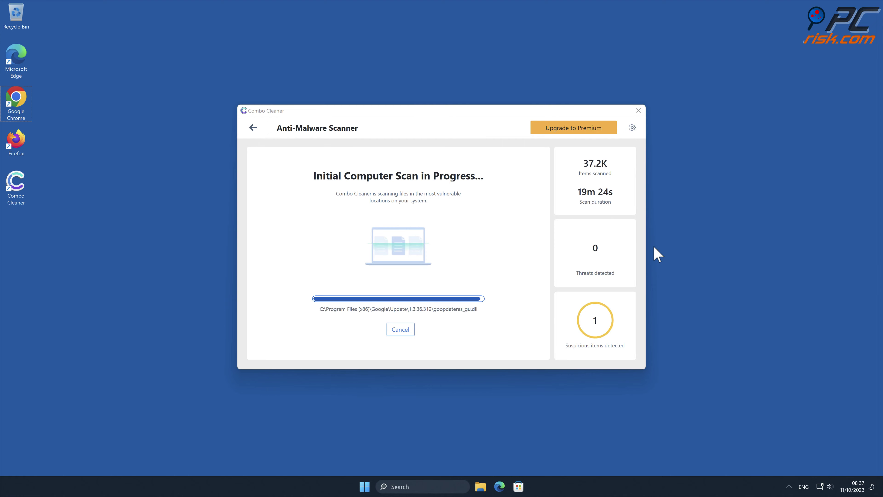
pyautogui.click(612, 339)
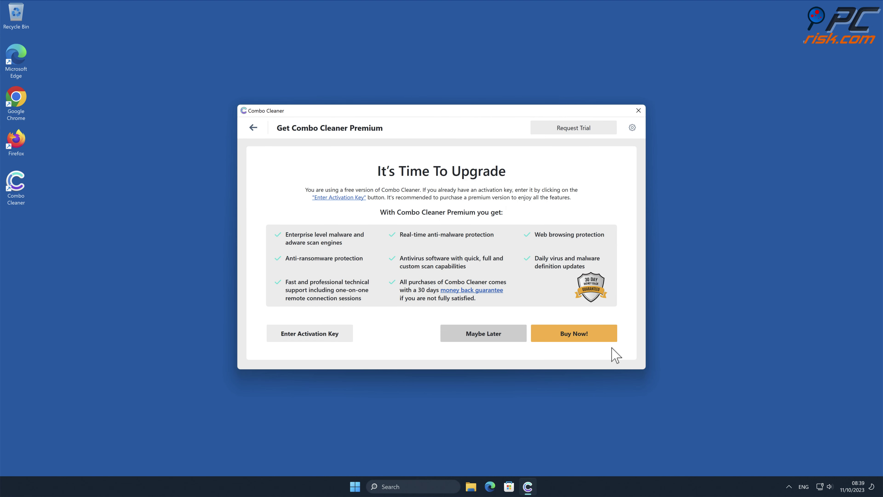
pyautogui.click(334, 335)
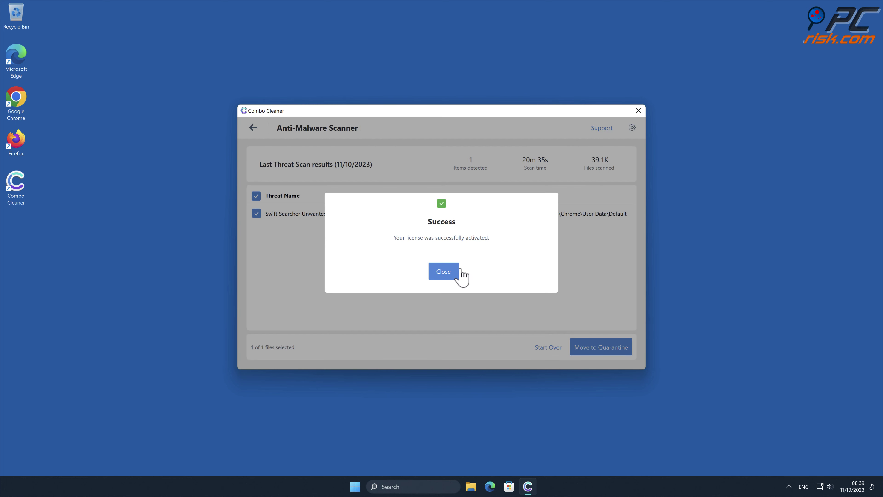
pyautogui.click(454, 272)
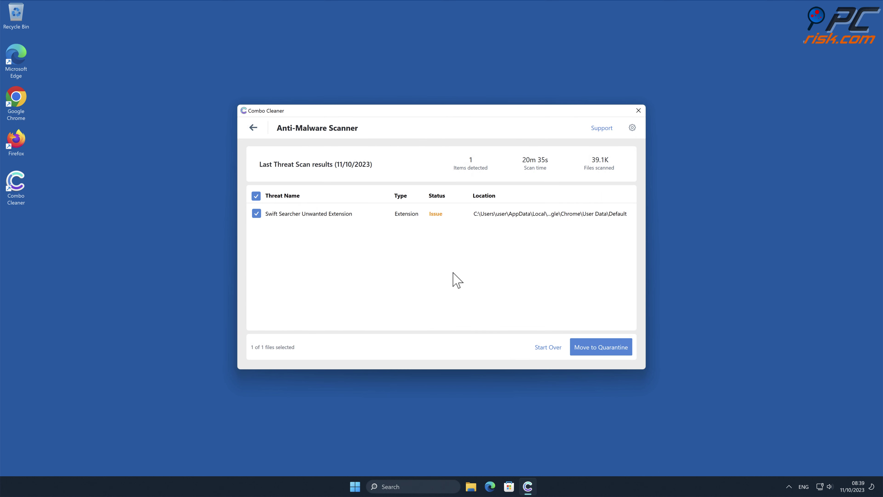
pyautogui.click(615, 348)
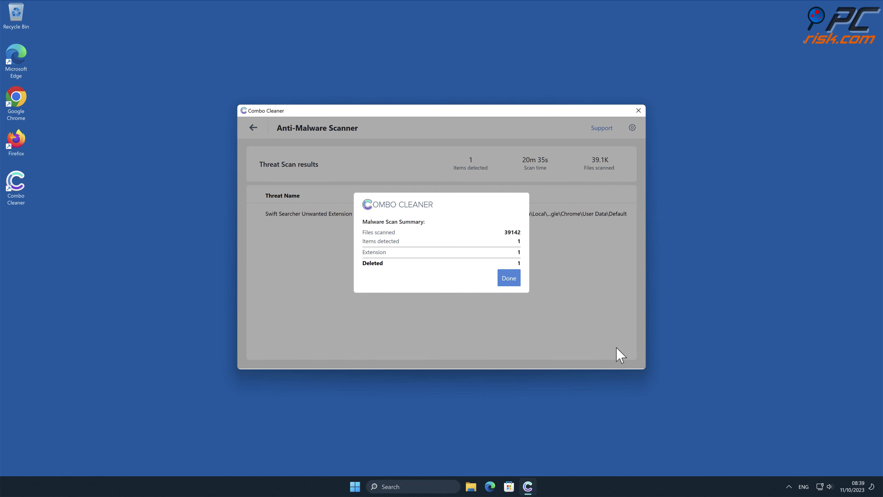
pyautogui.click(510, 279)
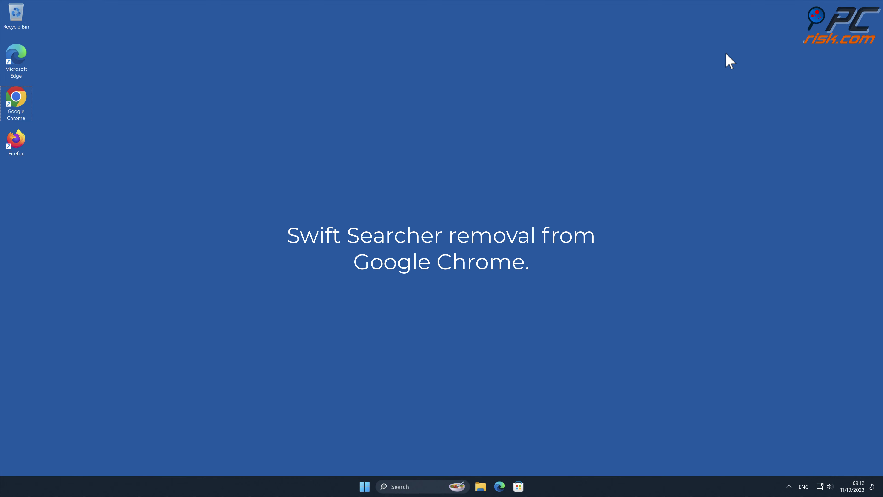
# Step: Relaunch Chrome from the desktop shortcut, opening on the Swift Searcher start page
pyautogui.doubleClick(13, 105)
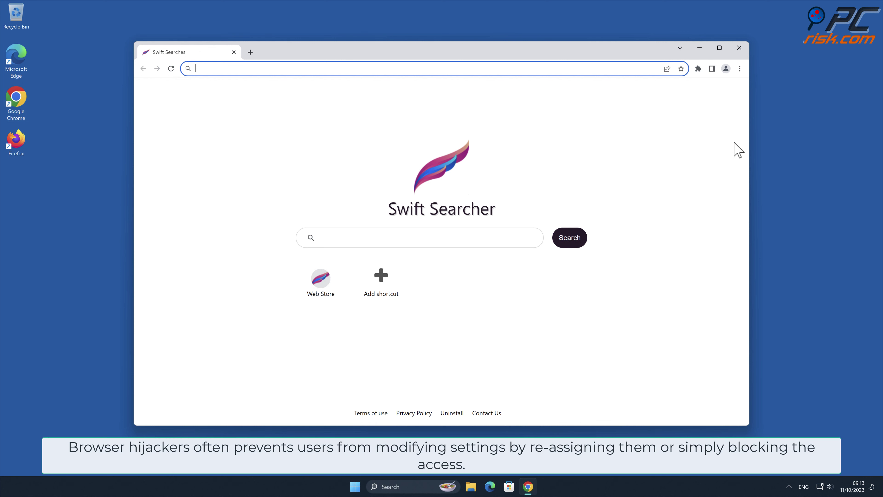
pyautogui.click(804, 144)
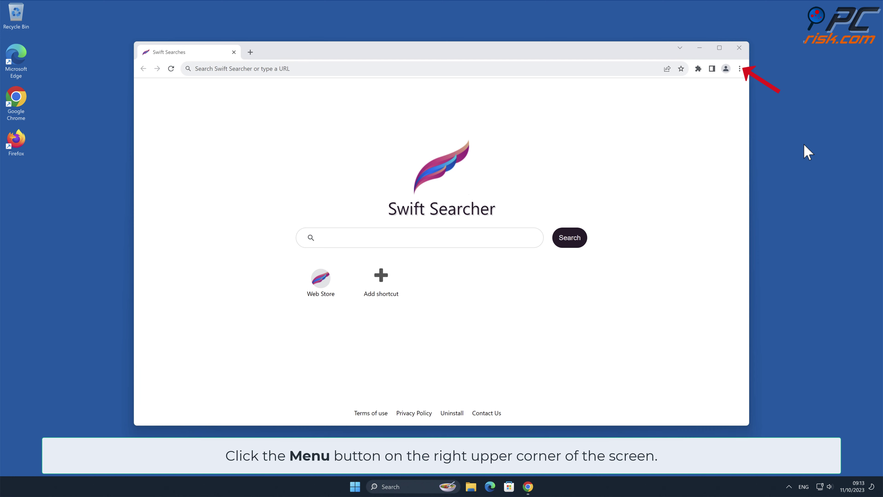
# Step: Remove the Swift Searcher extension from Chrome's Extensions page and confirm the removal
pyautogui.click(740, 69)
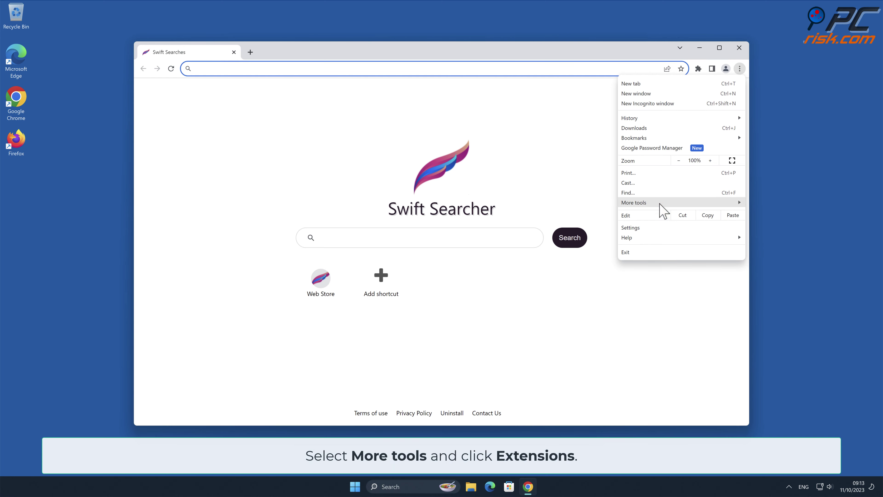
pyautogui.moveTo(660, 204)
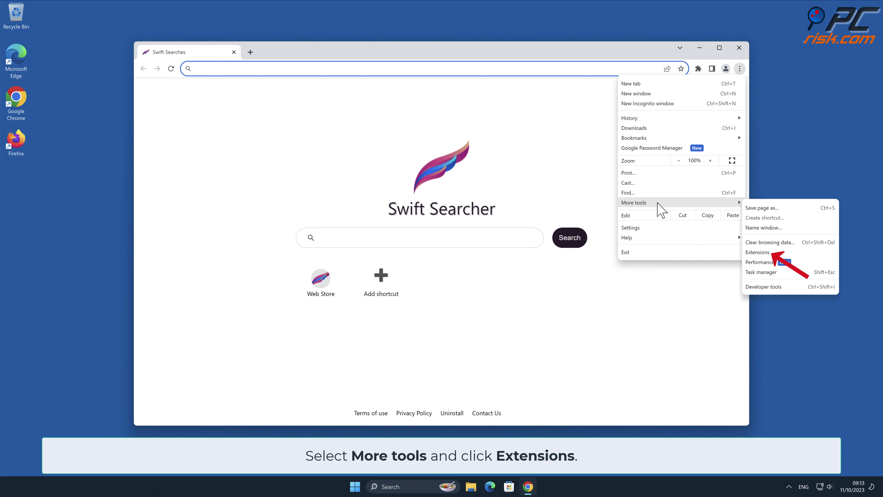
pyautogui.click(772, 253)
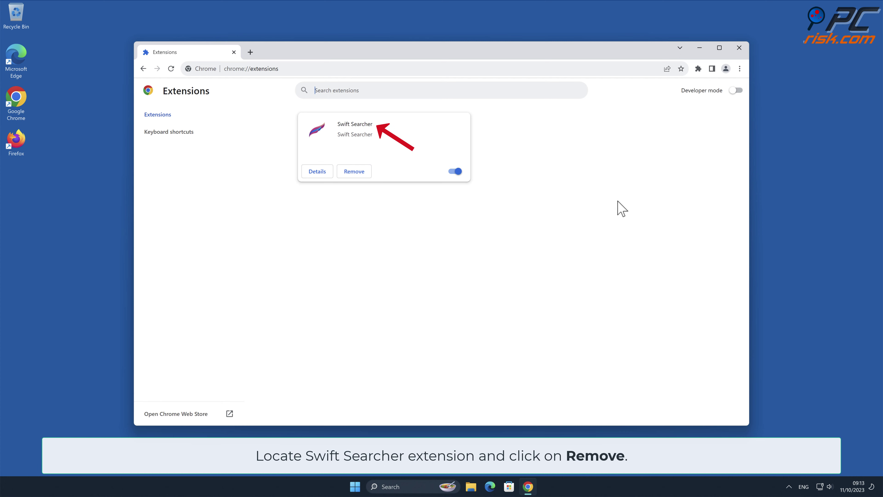
pyautogui.click(366, 174)
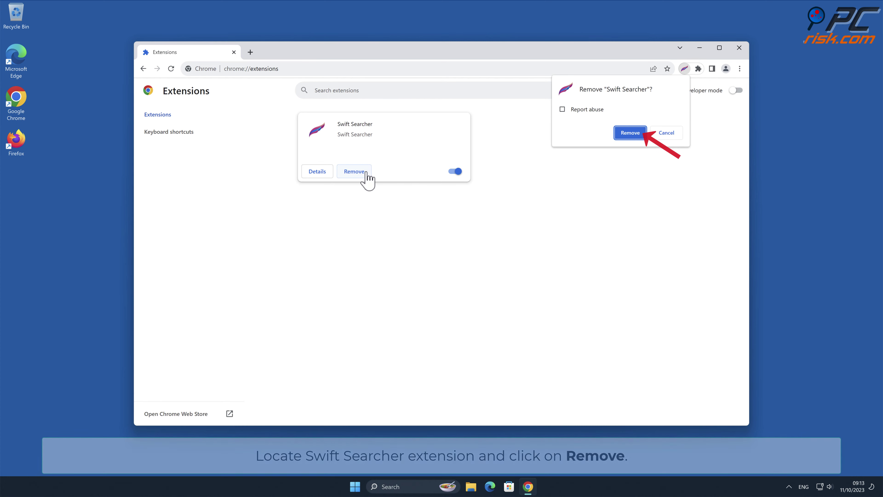
pyautogui.click(630, 132)
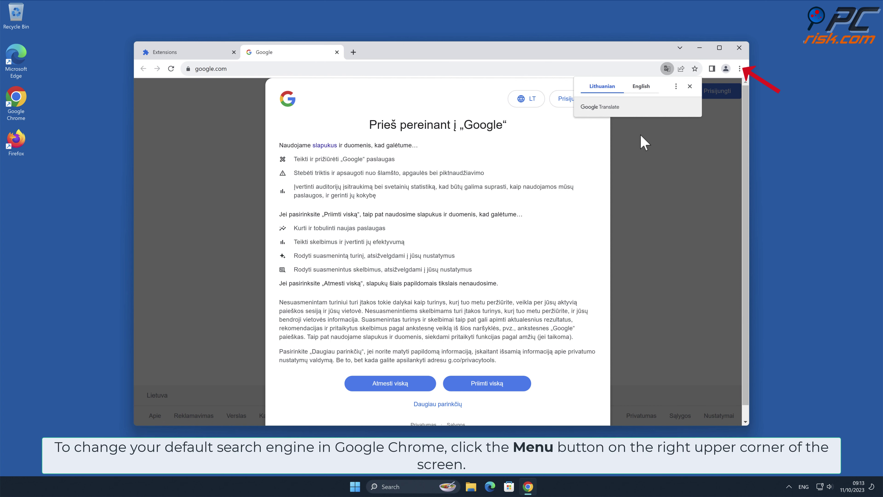
# Step: Dismiss the Translate bubble and open Chrome Settings in a new tab
pyautogui.click(740, 70)
pyautogui.click(740, 68)
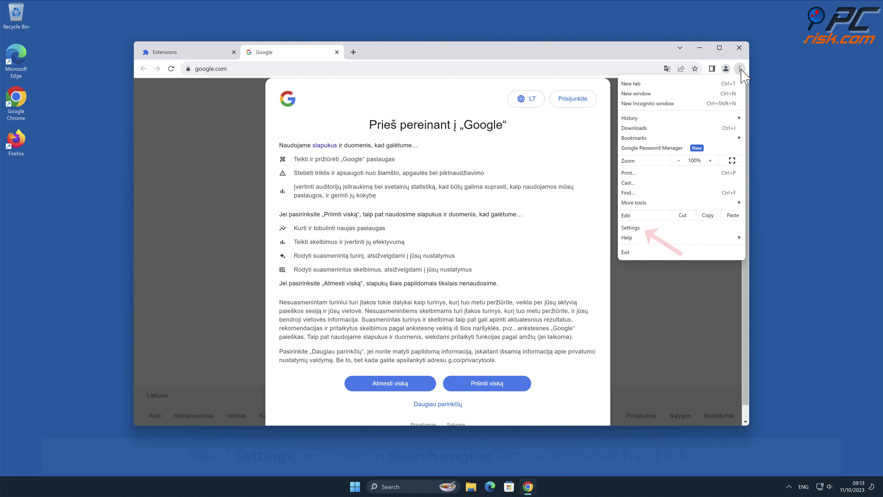
pyautogui.click(641, 228)
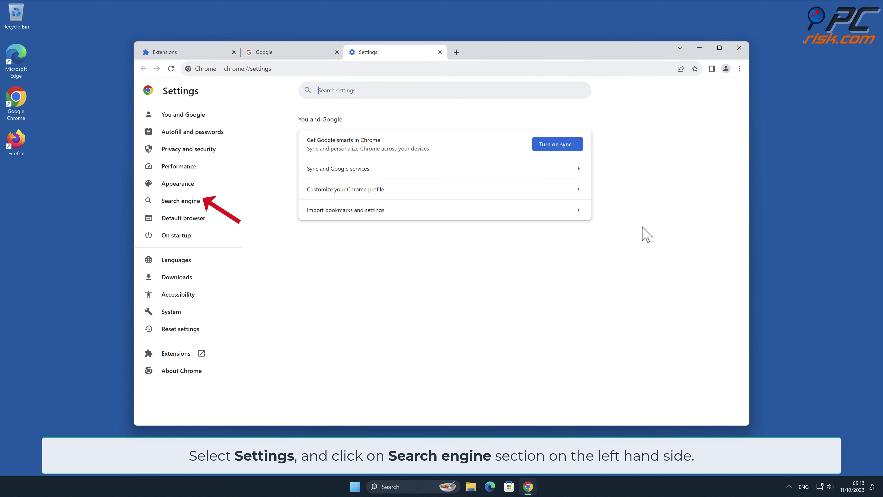
# Step: In Manage search engines, make Google the default and delete the Swift Searcher entry
pyautogui.click(202, 202)
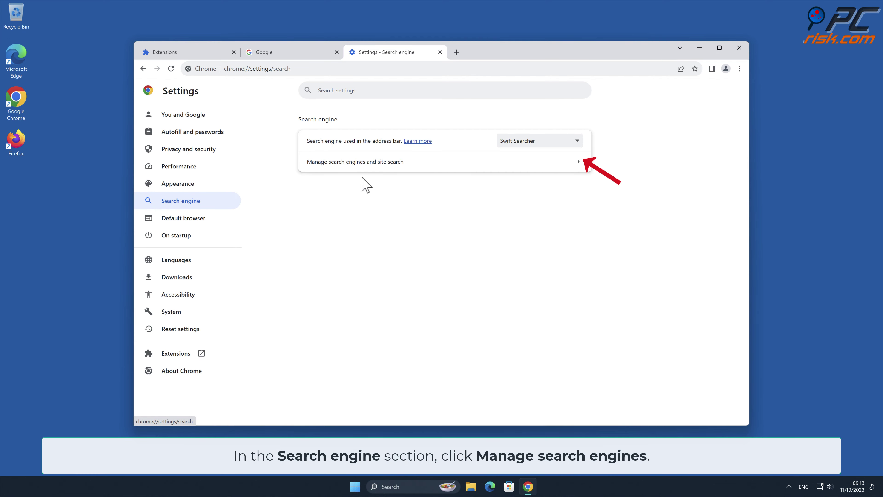
pyautogui.click(584, 163)
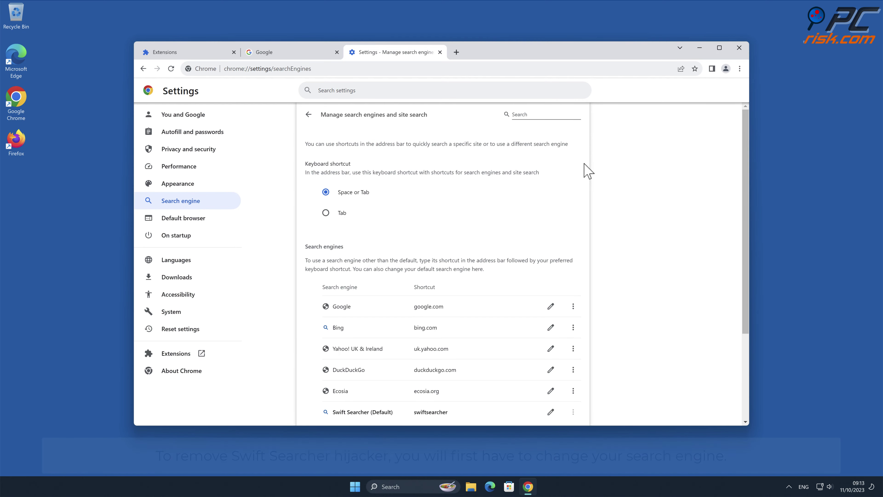
pyautogui.moveTo(747, 144); pyautogui.dragTo(748, 240)
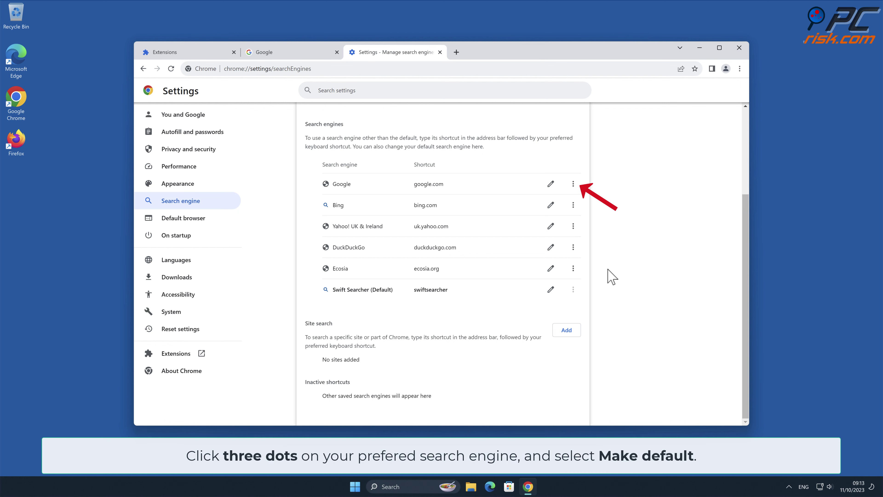
pyautogui.click(572, 186)
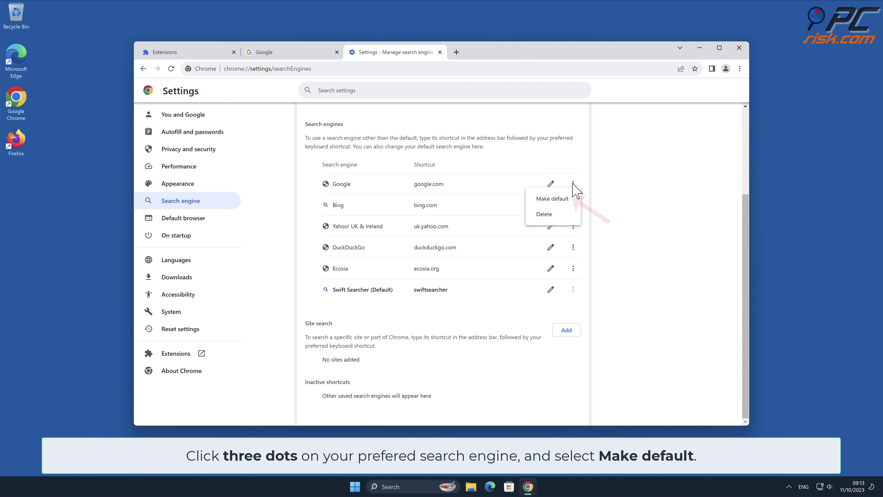
pyautogui.click(568, 200)
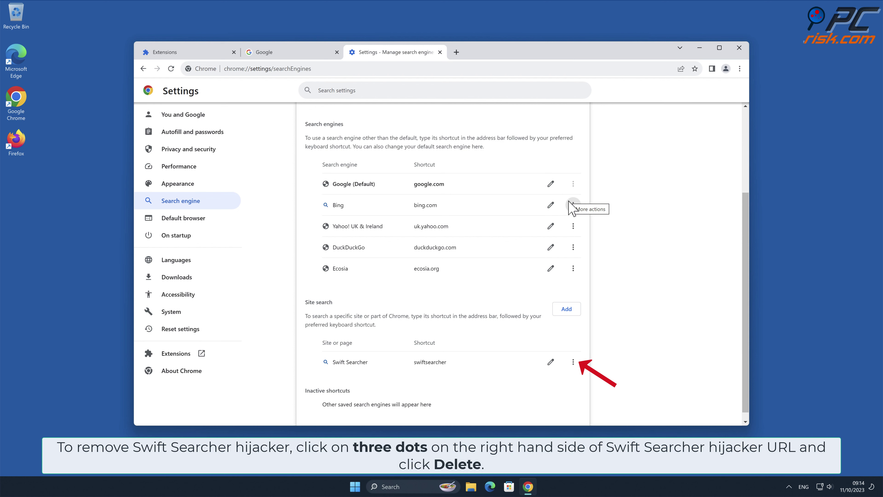
pyautogui.click(574, 362)
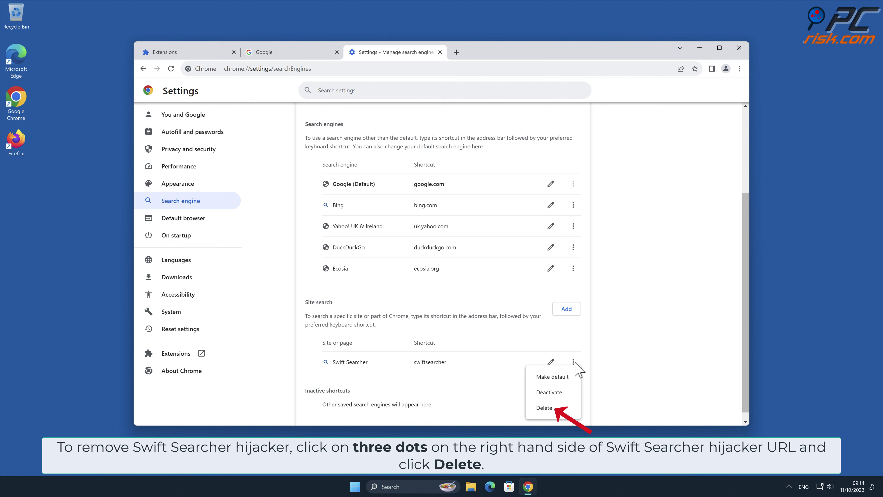
pyautogui.click(562, 408)
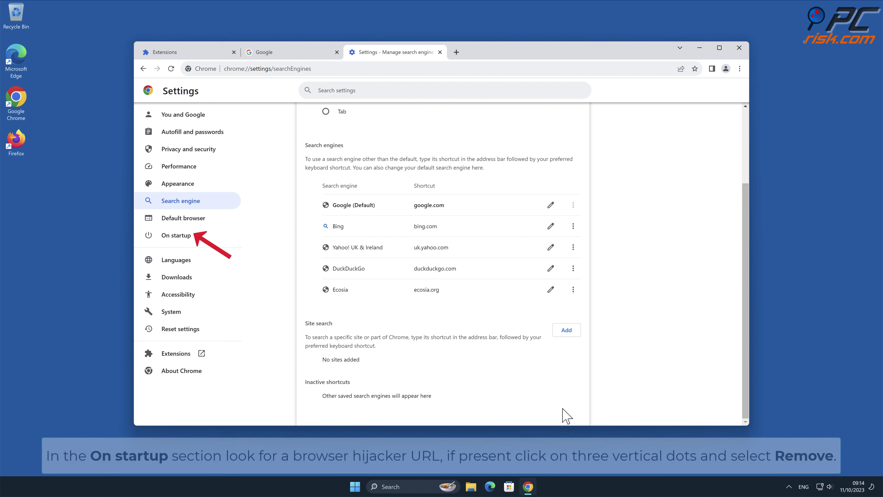
# Step: Remove search.swiftsearcher.com from Chrome's On startup pages and close the Chrome window
pyautogui.click(197, 237)
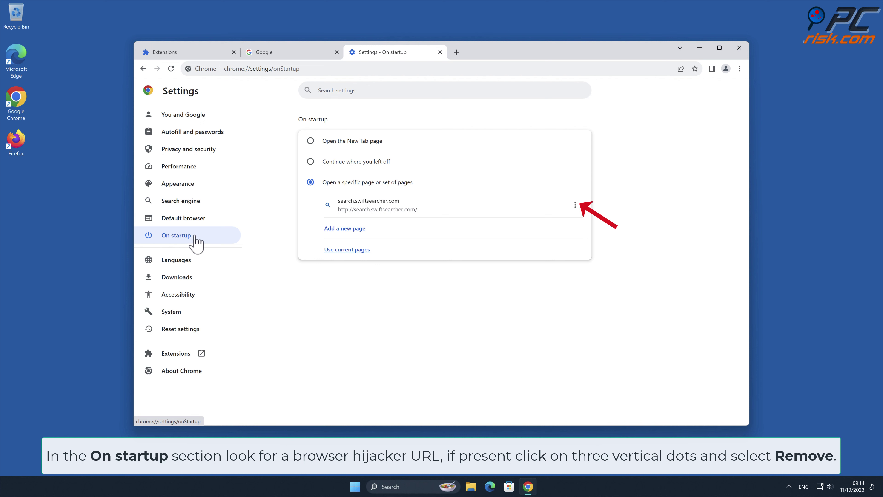
pyautogui.click(575, 205)
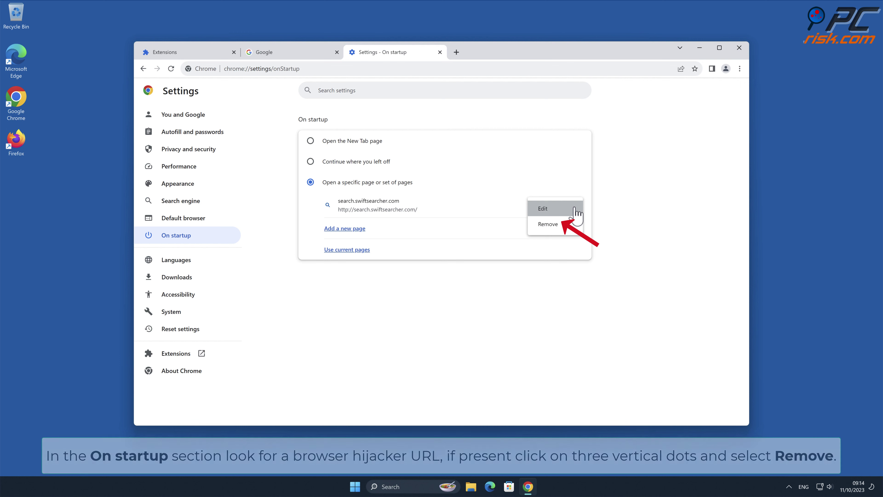
pyautogui.click(565, 225)
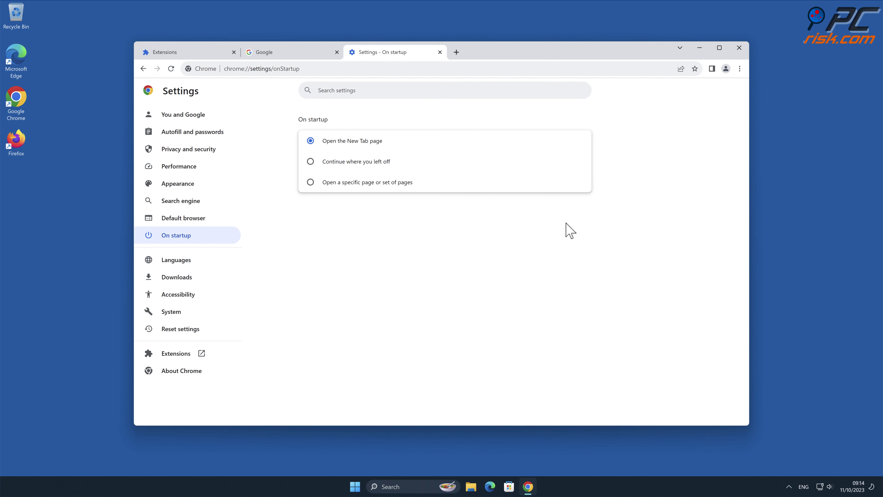
pyautogui.click(739, 49)
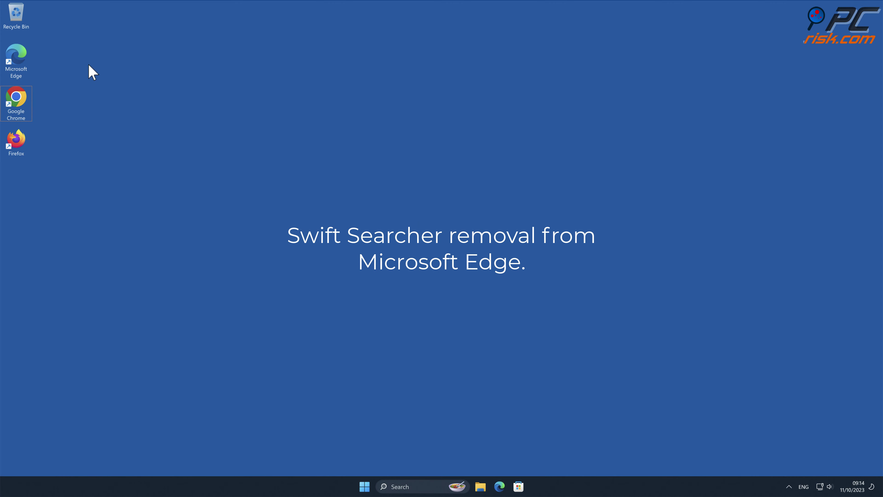
# Step: Launch Microsoft Edge and remove the Swift Searcher extension from Manage extensions
pyautogui.doubleClick(25, 64)
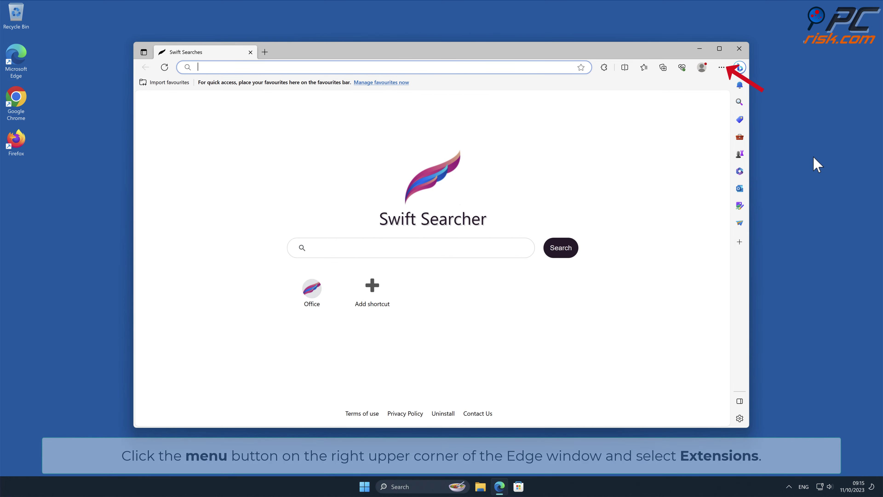
pyautogui.click(723, 69)
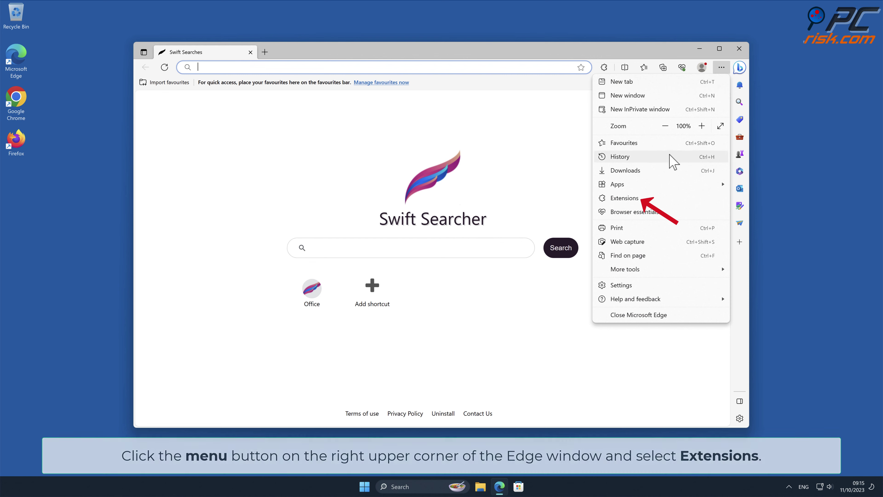
pyautogui.click(643, 199)
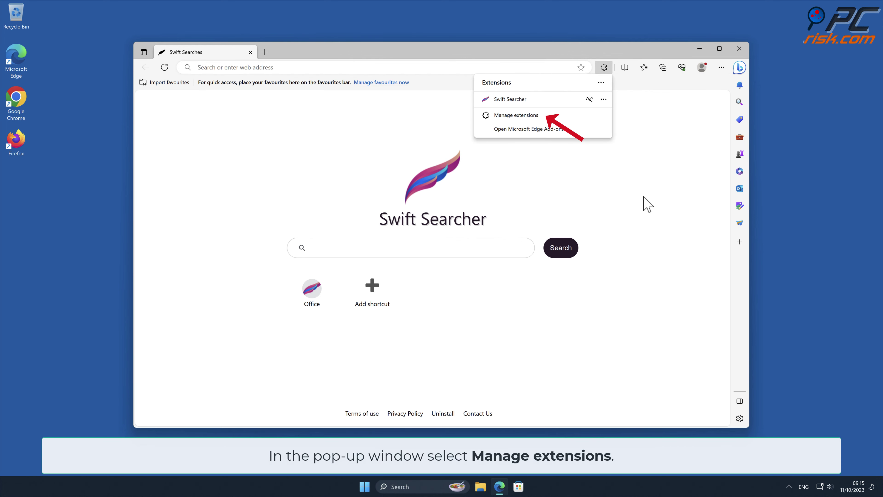
pyautogui.click(538, 118)
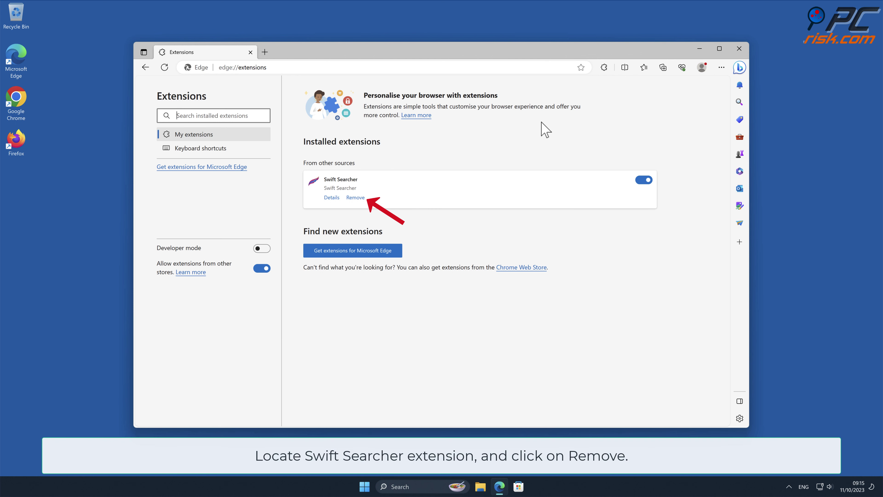
pyautogui.click(359, 198)
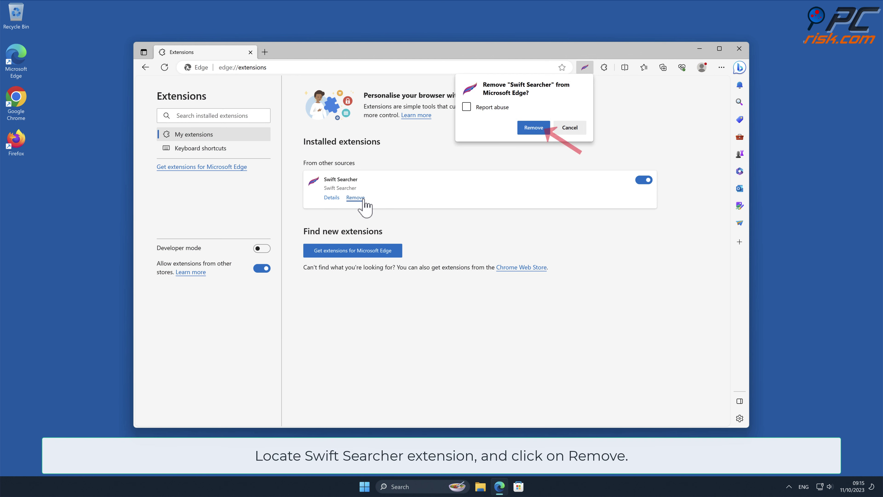
pyautogui.click(541, 129)
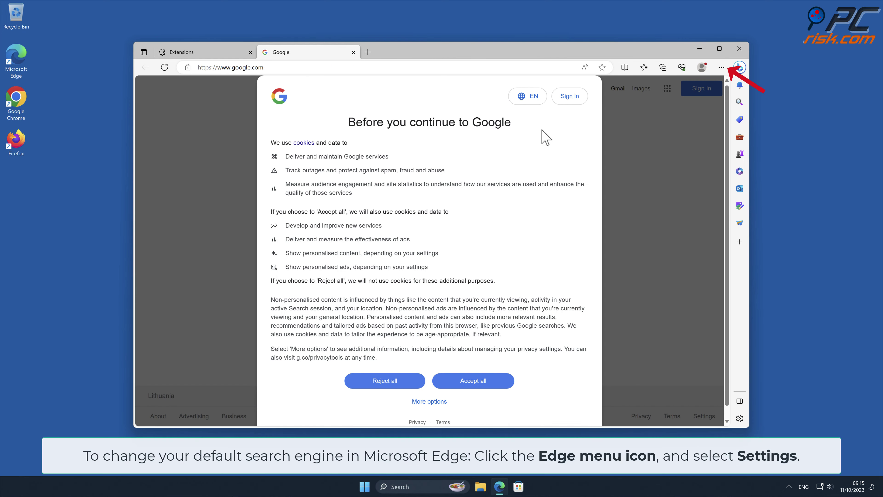
# Step: Open Edge's Address bar and search settings under Privacy, search, and services
pyautogui.click(722, 67)
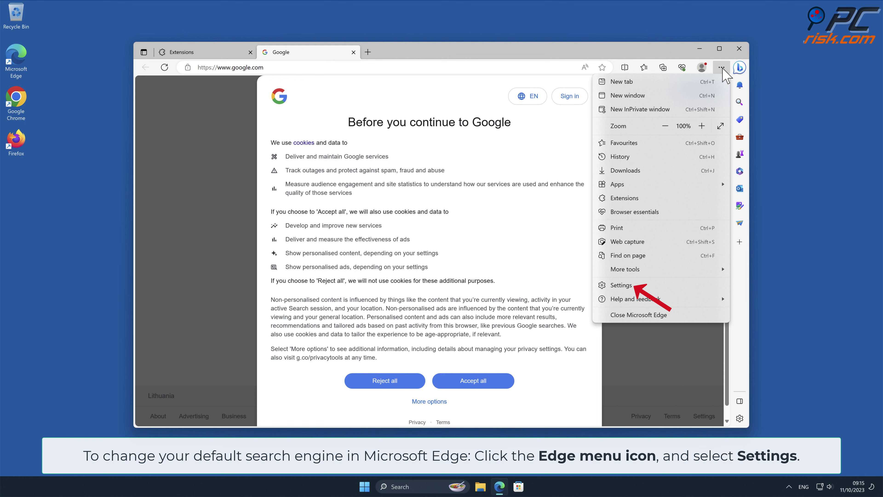
pyautogui.click(631, 287)
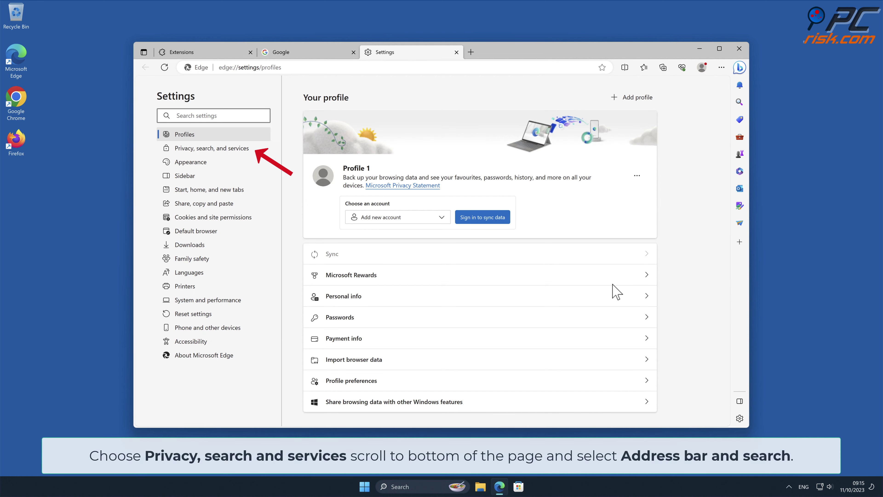
pyautogui.click(245, 150)
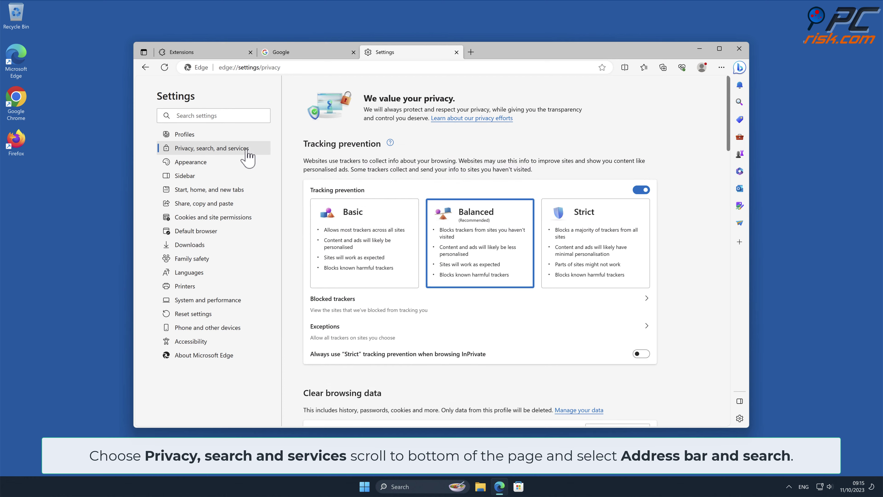
pyautogui.moveTo(728, 123); pyautogui.dragTo(730, 393)
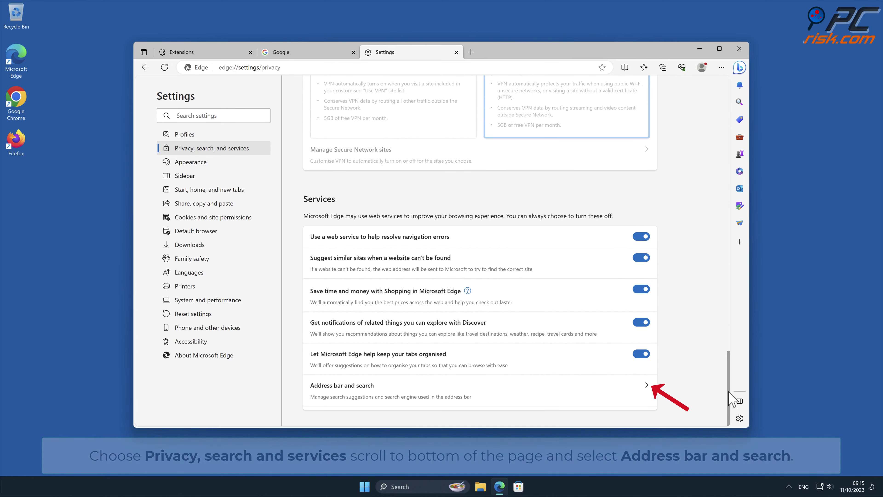
pyautogui.click(655, 388)
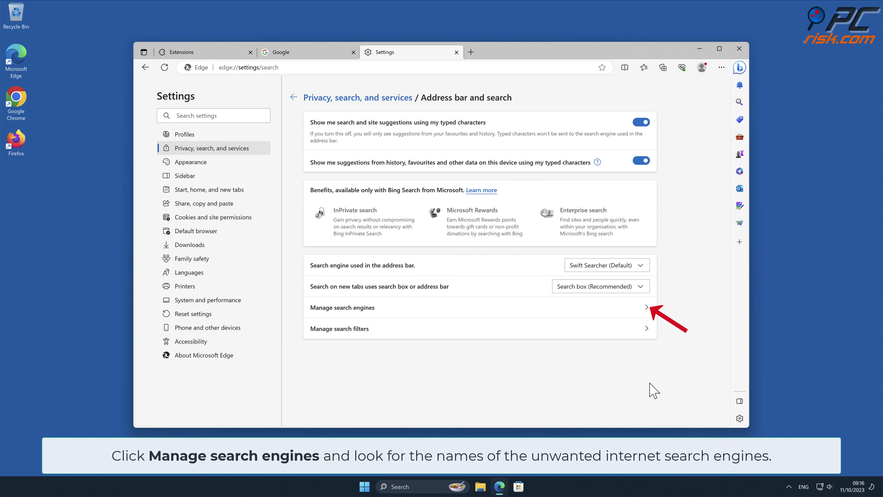
# Step: In Manage search engines, make Bing the default and remove the Swift Searcher entry
pyautogui.click(647, 308)
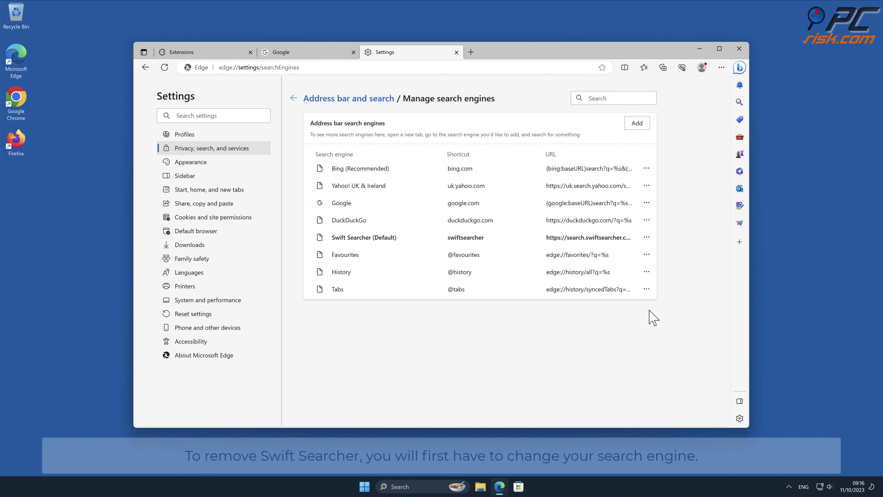
pyautogui.click(646, 237)
pyautogui.click(711, 254)
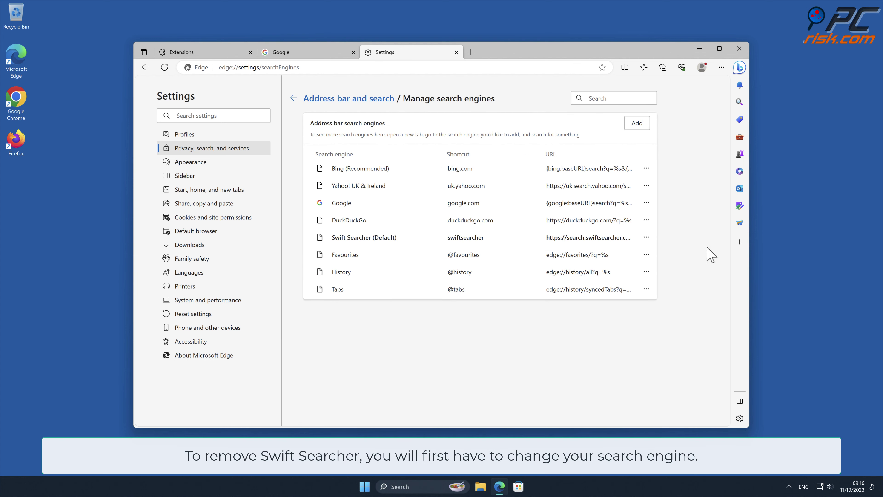
pyautogui.click(646, 169)
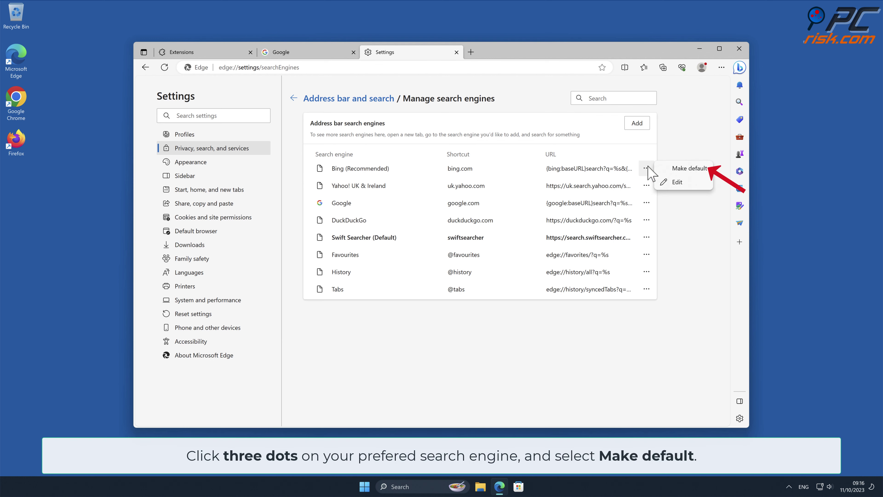
pyautogui.click(692, 168)
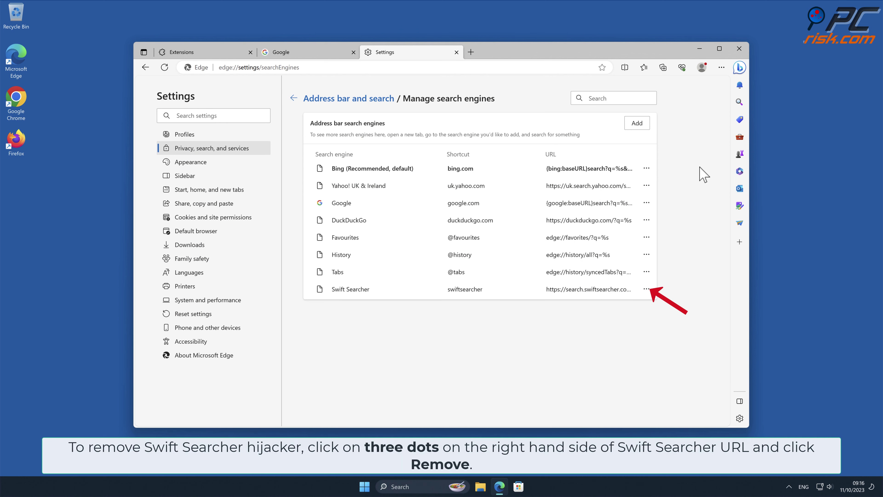
pyautogui.click(647, 289)
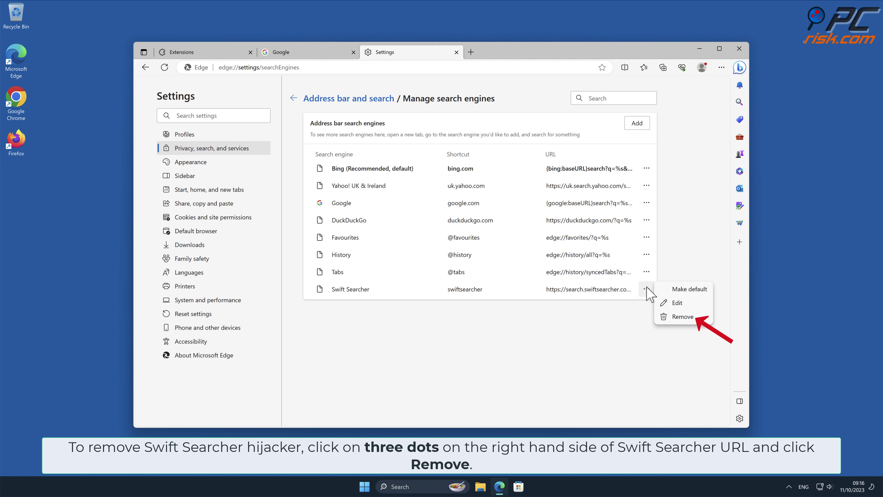
pyautogui.click(682, 317)
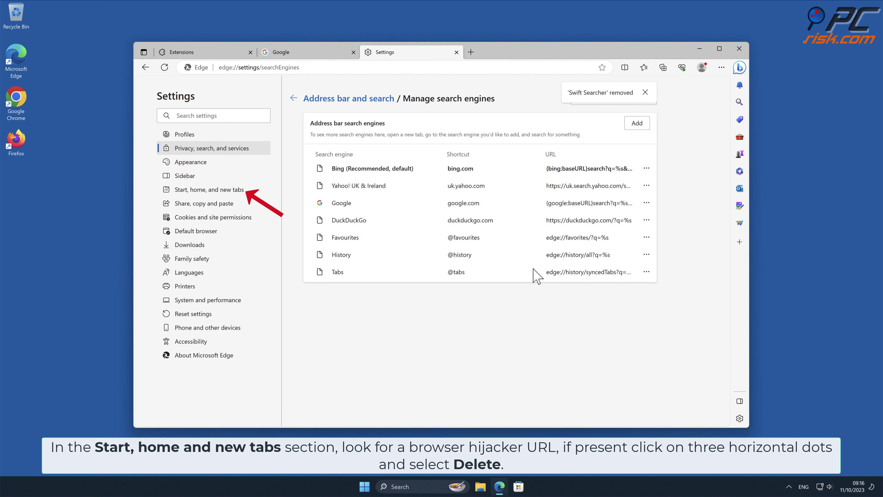
# Step: Delete the swiftsearcher startup page from Edge's Start, home, and new tabs settings and close Edge
pyautogui.click(243, 196)
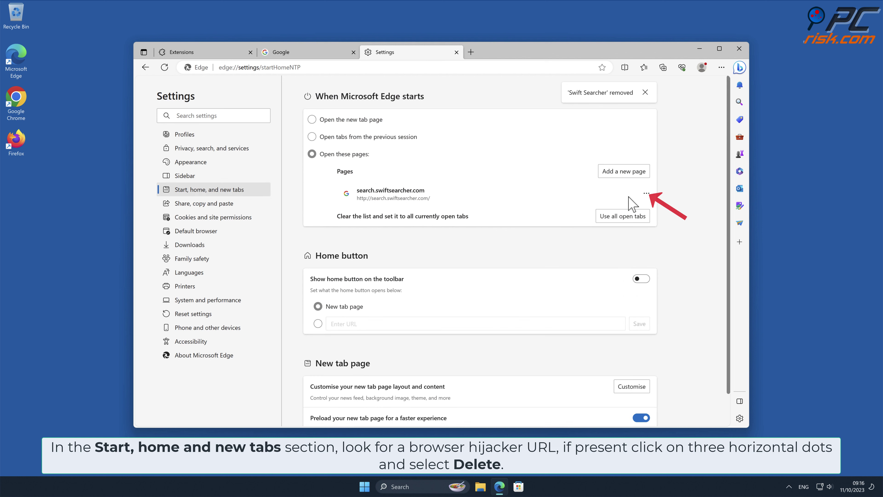
pyautogui.click(646, 194)
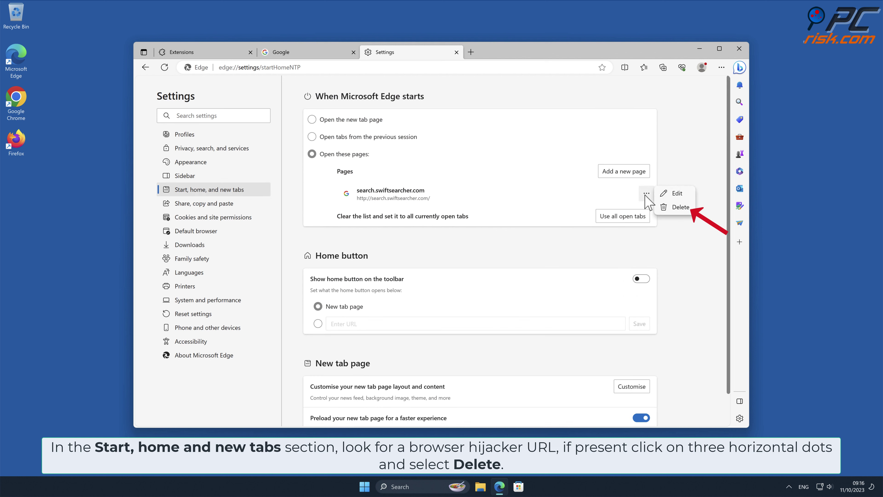
pyautogui.click(678, 208)
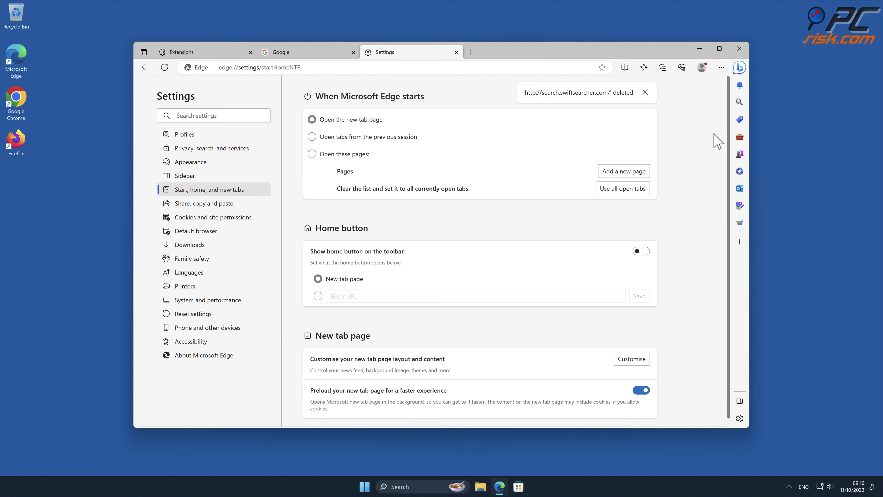
pyautogui.click(739, 49)
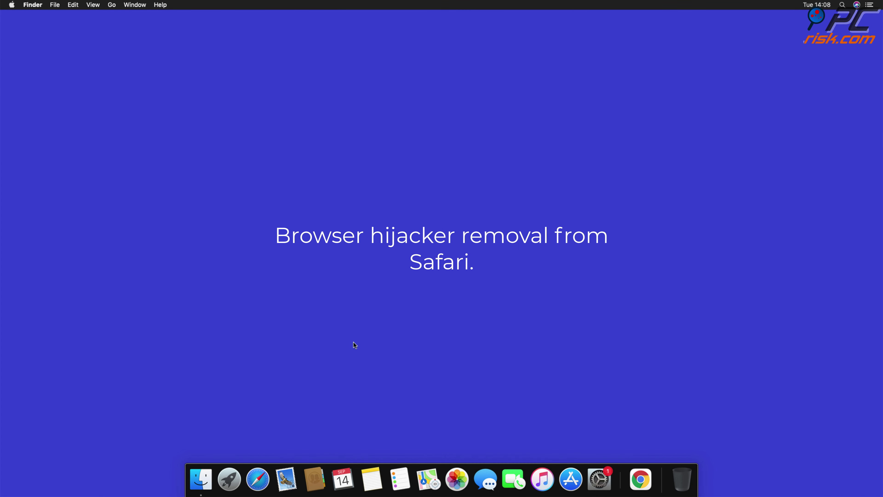
# Step: Launch Safari and request uninstalling the Top Results extension in Preferences > Extensions
pyautogui.click(260, 468)
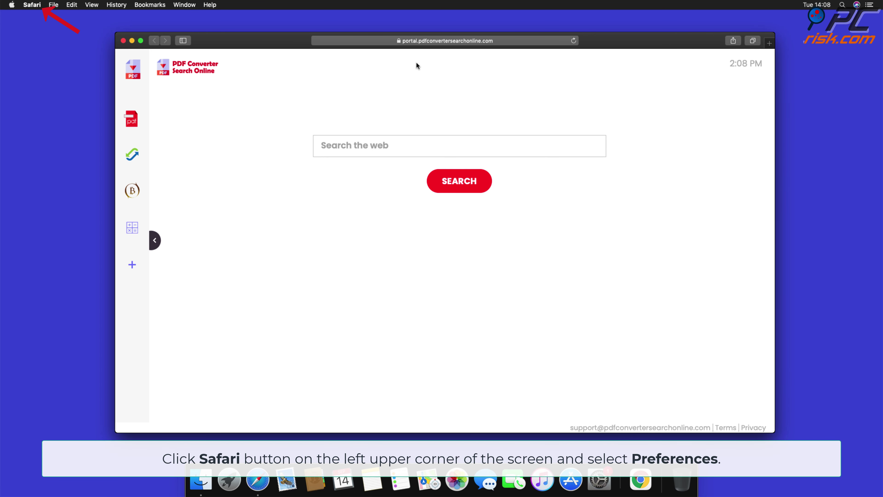
pyautogui.click(36, 6)
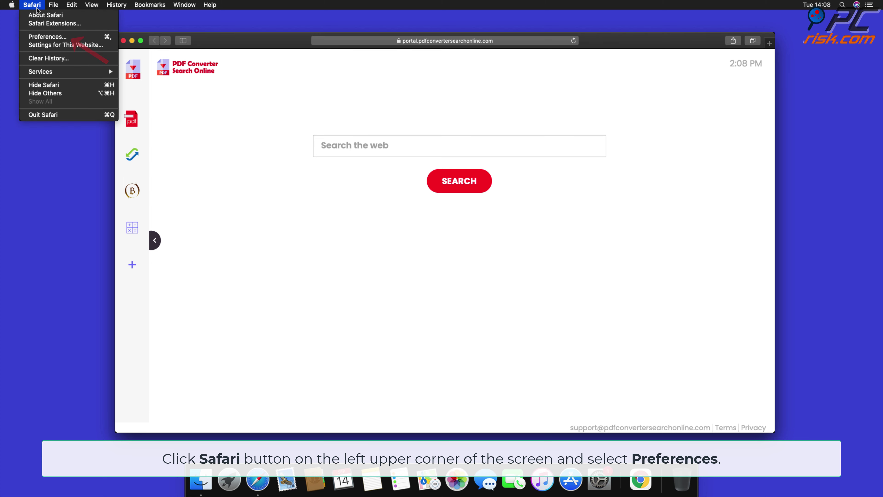
pyautogui.click(47, 37)
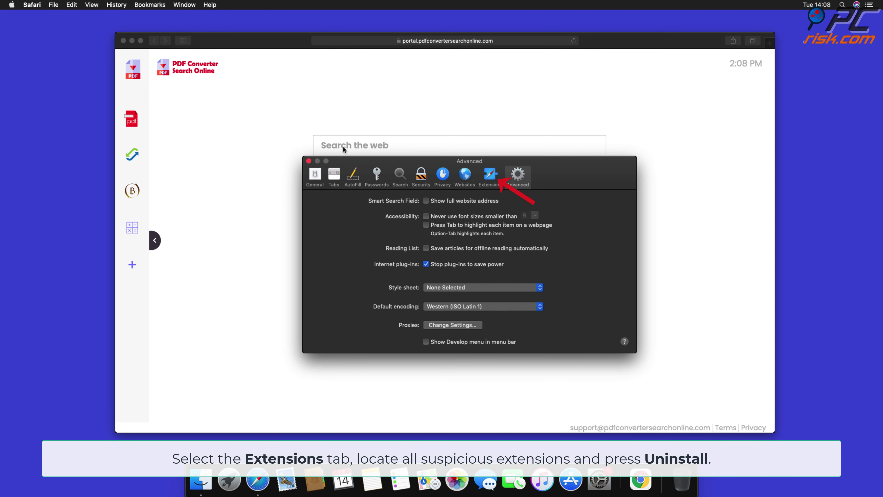
pyautogui.click(489, 177)
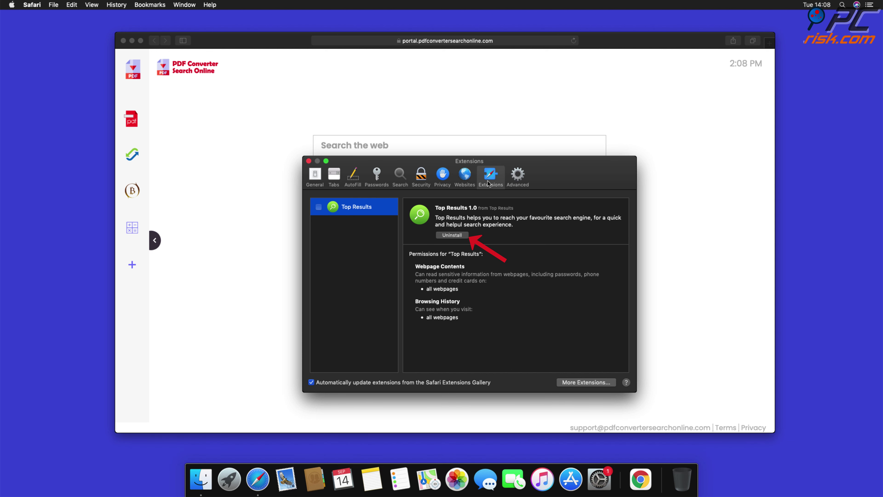
pyautogui.click(460, 236)
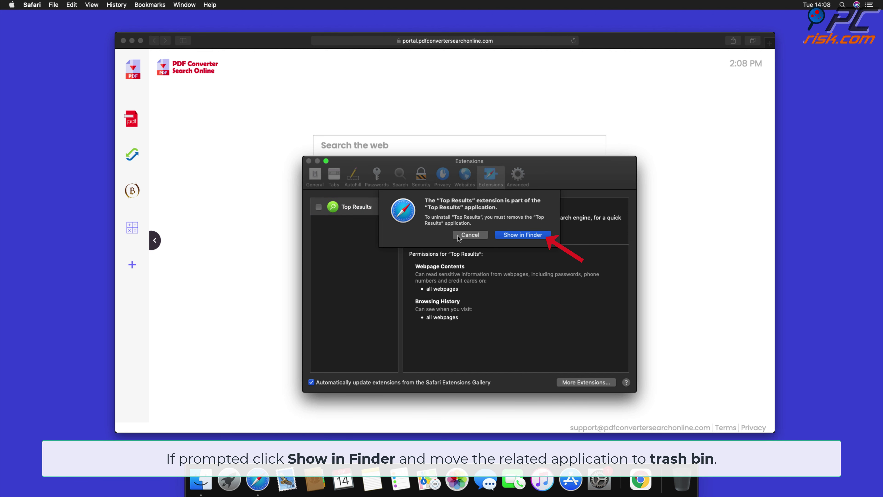
# Step: Move the Top Results application from Finder to the Trash and close the Applications window
pyautogui.click(523, 235)
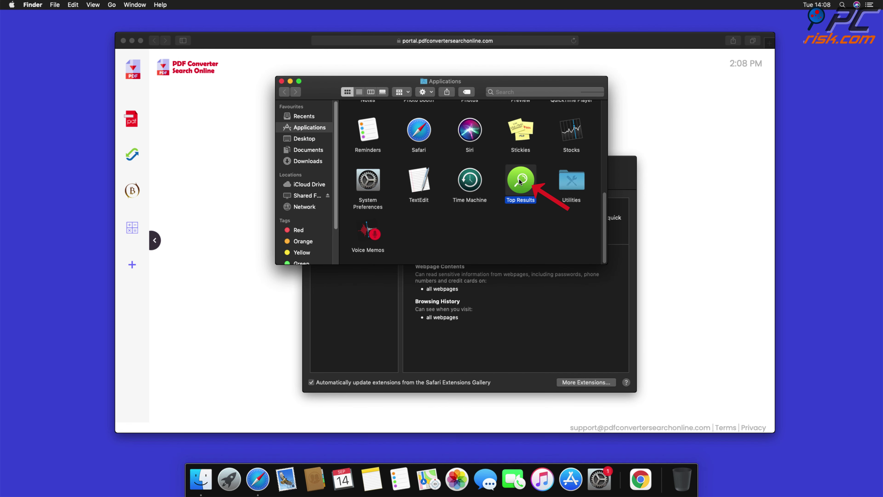
pyautogui.moveTo(520, 181); pyautogui.dragTo(685, 482)
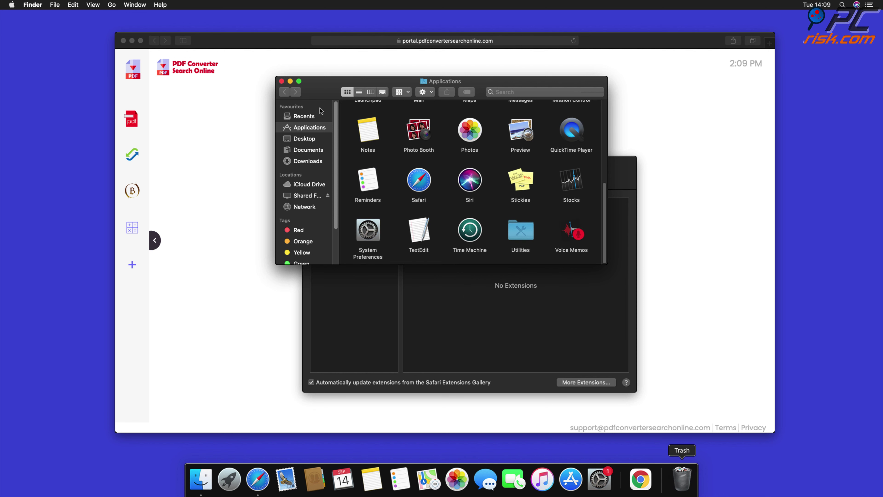
pyautogui.click(281, 81)
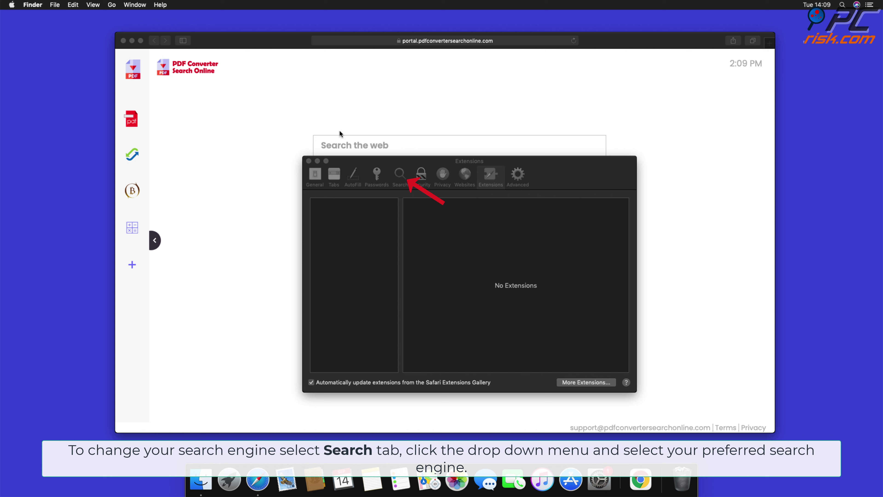
# Step: Switch Safari's search engine from Bing to Google in the Search preferences
pyautogui.click(400, 176)
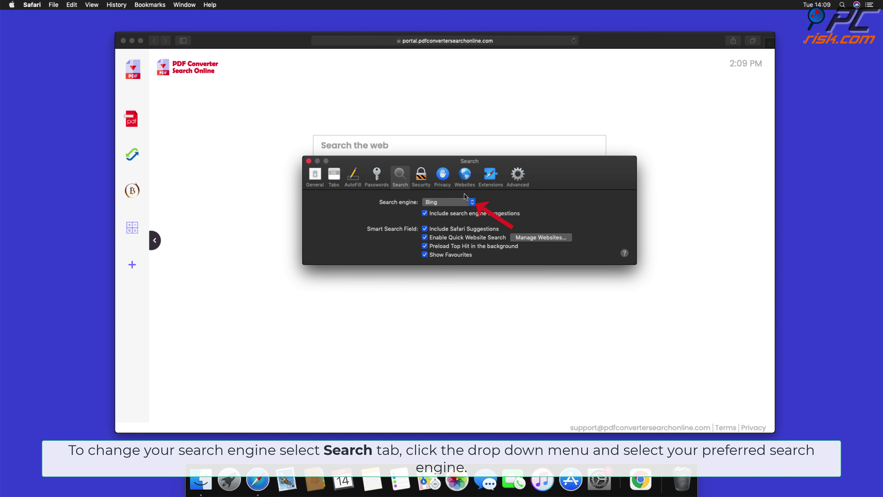
pyautogui.click(473, 204)
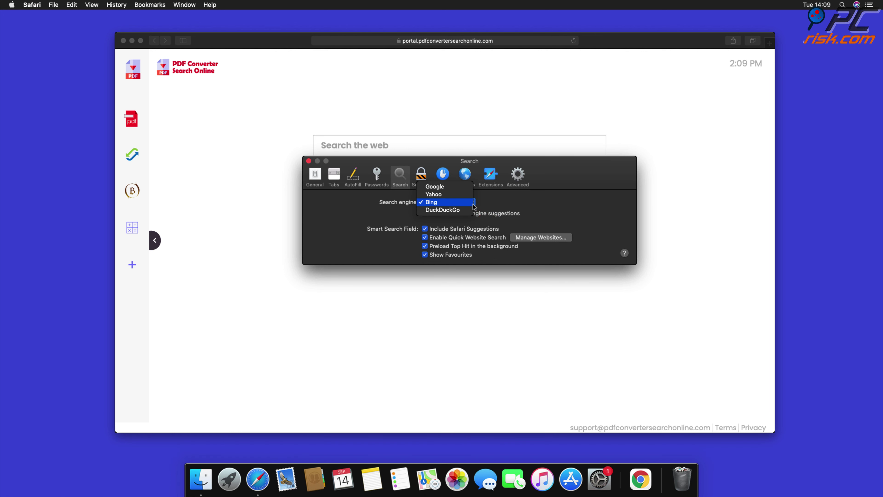
pyautogui.click(443, 188)
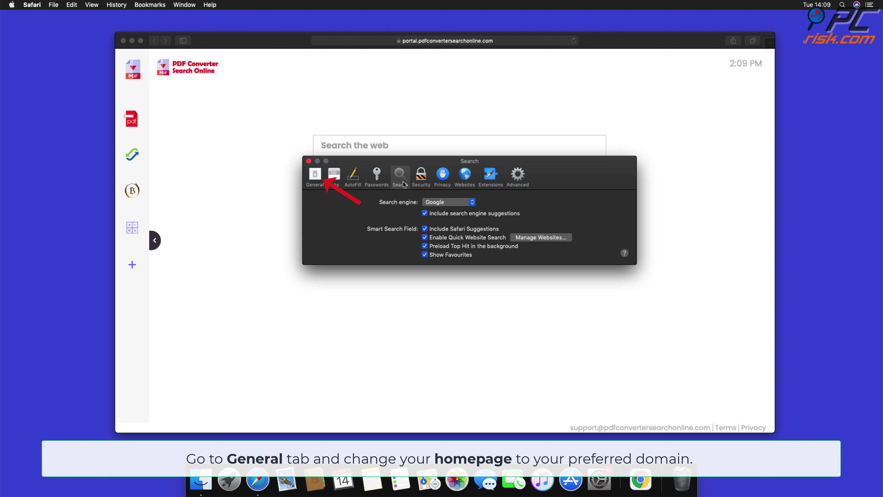
pyautogui.click(316, 175)
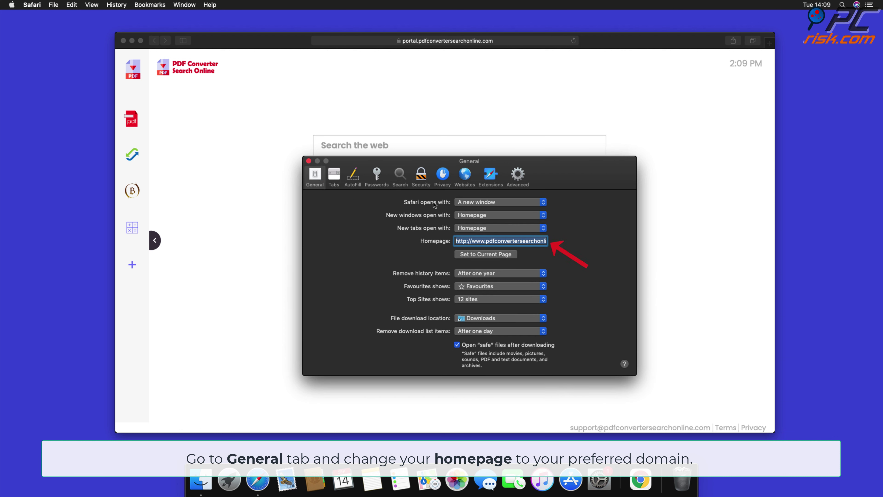
pyautogui.click(467, 242)
pyautogui.moveTo(470, 241); pyautogui.dragTo(606, 256)
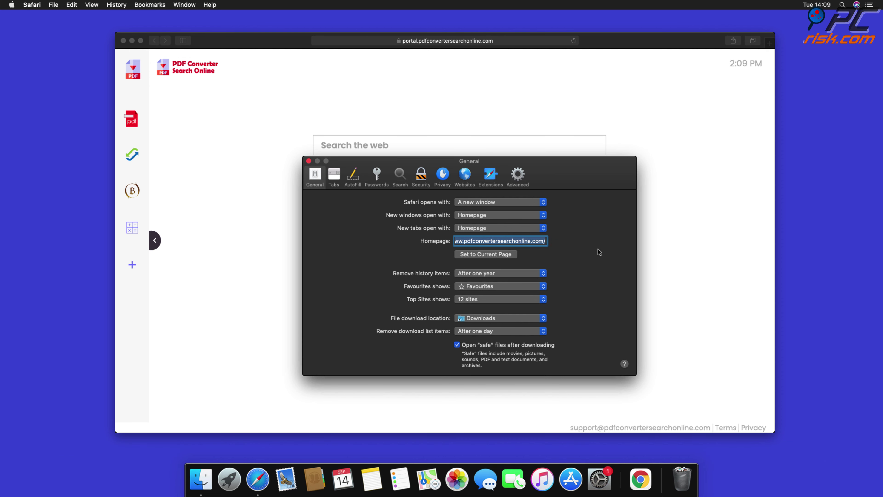
pyautogui.press('BackSpace')
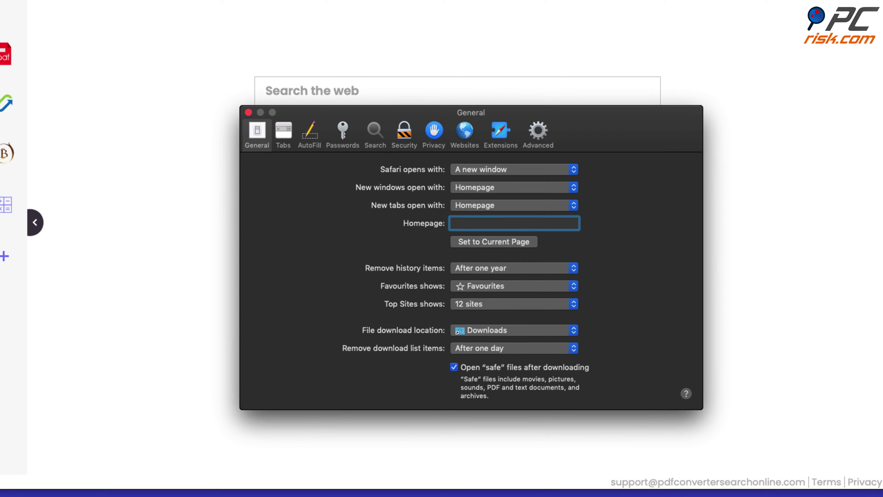
pyautogui.write('www.google.com')
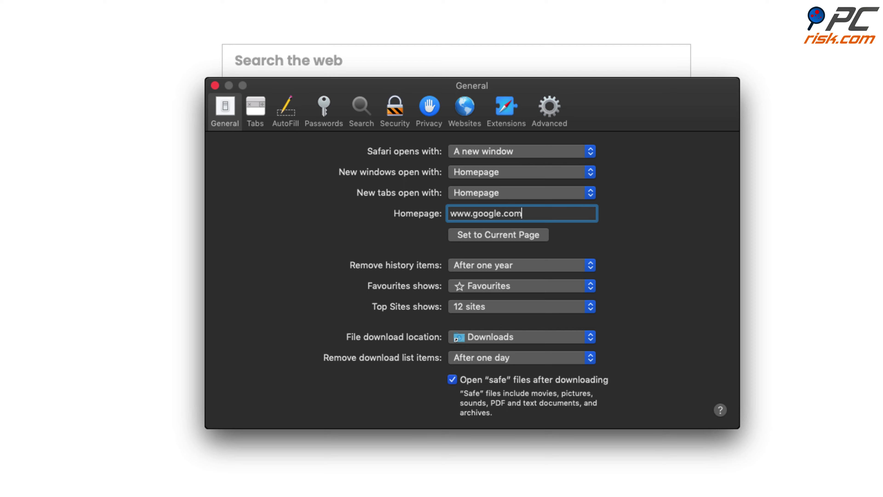
pyautogui.press('Return')
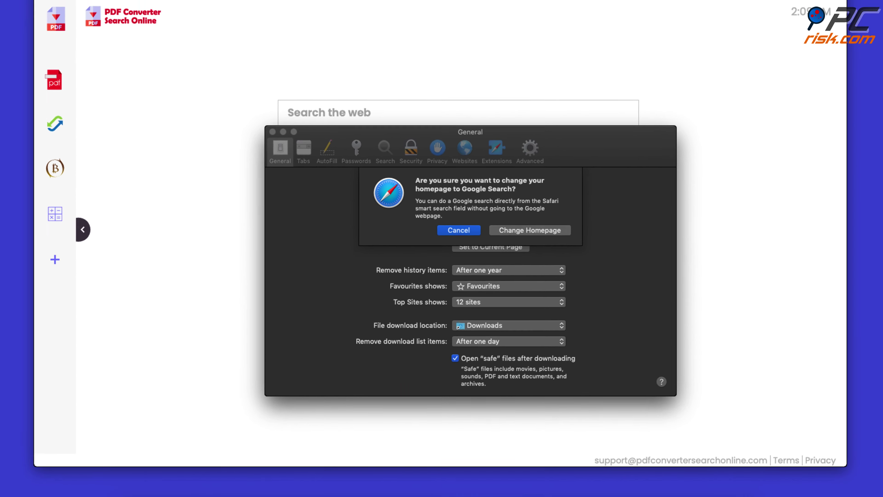
pyautogui.click(530, 229)
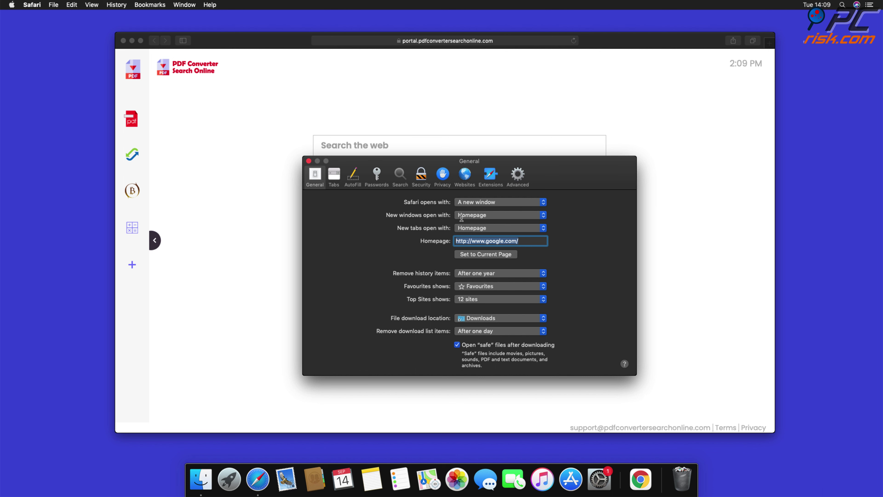
pyautogui.click(309, 161)
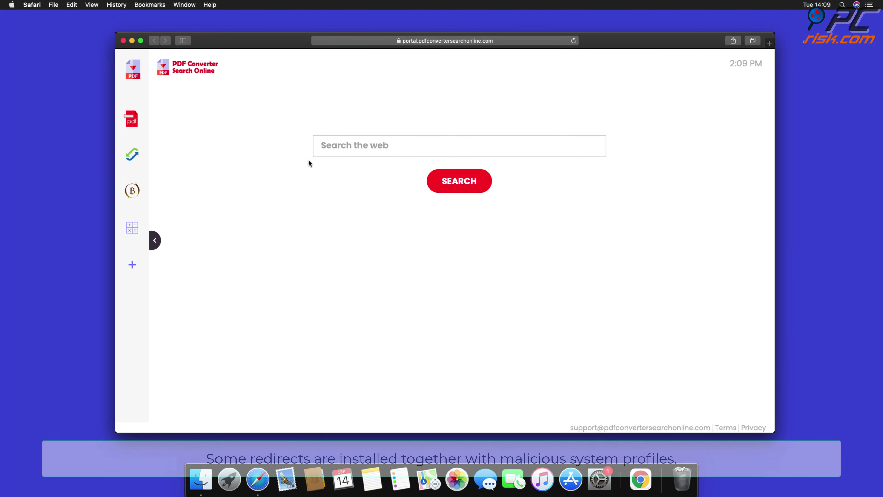
# Step: Close Safari, remove the user and device TEST PROFILE entries in System Preferences > Profiles, then close System Preferences
pyautogui.click(123, 40)
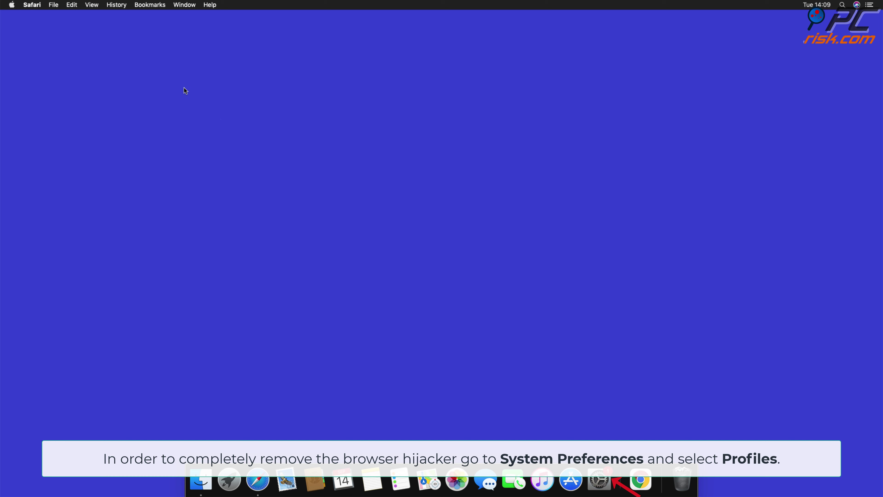
pyautogui.click(598, 479)
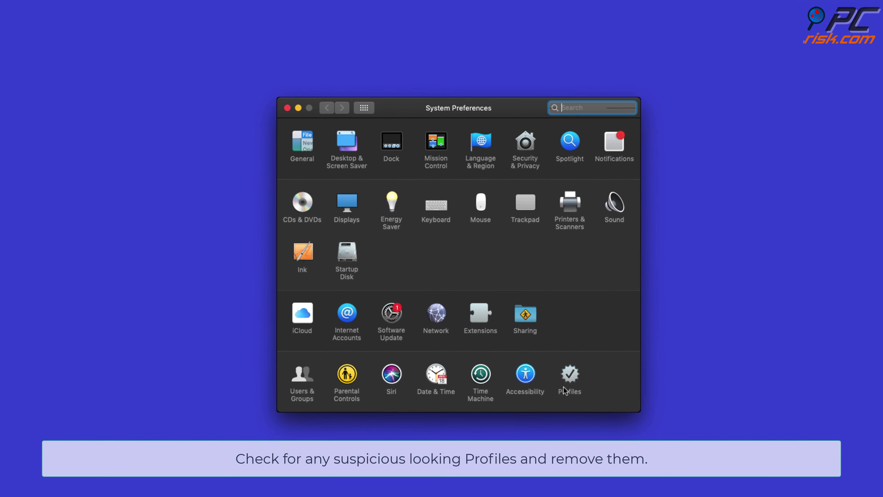
pyautogui.click(565, 388)
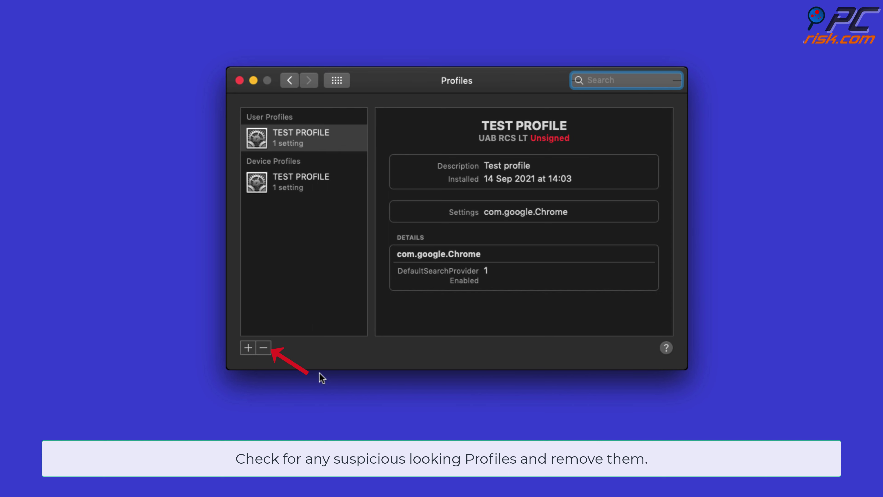
pyautogui.click(263, 348)
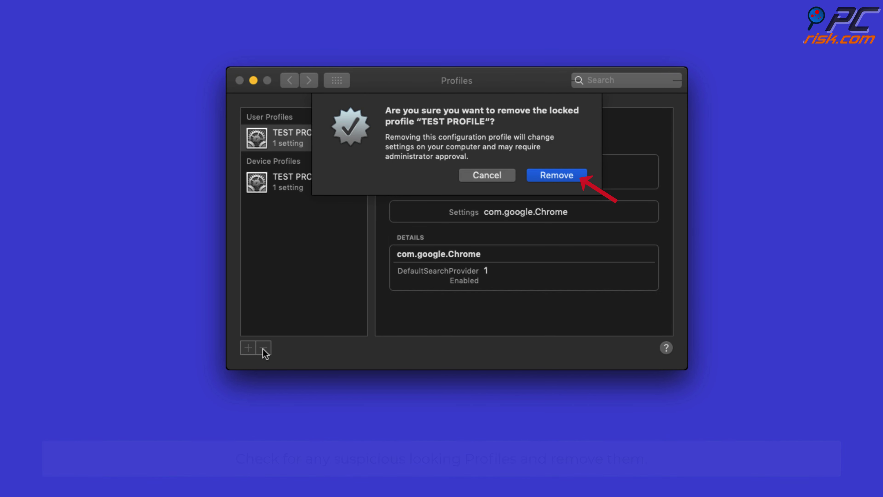
pyautogui.click(565, 178)
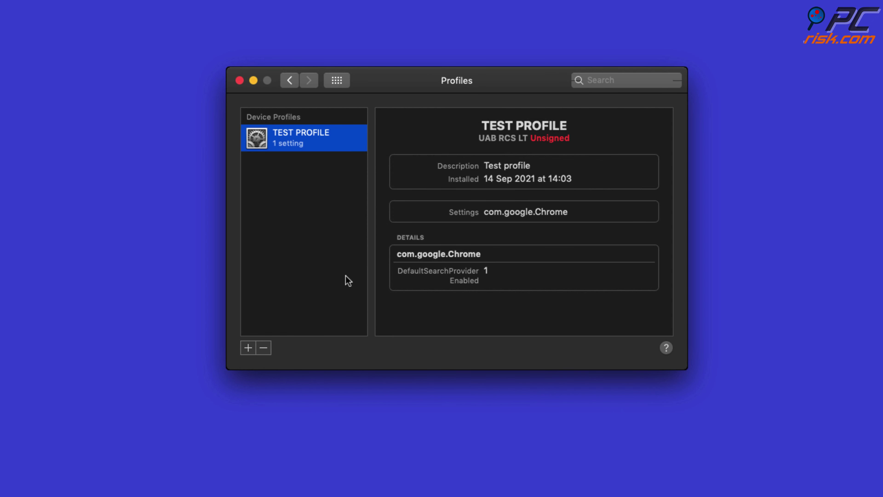
pyautogui.click(270, 348)
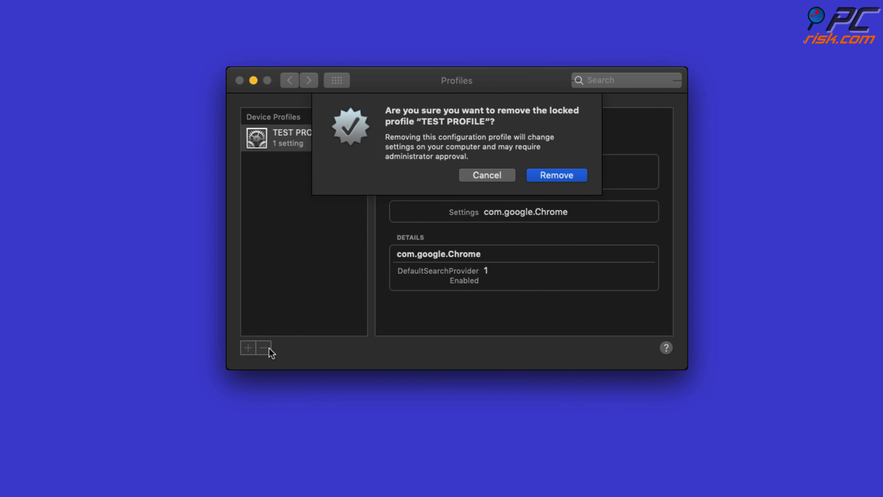
pyautogui.click(552, 176)
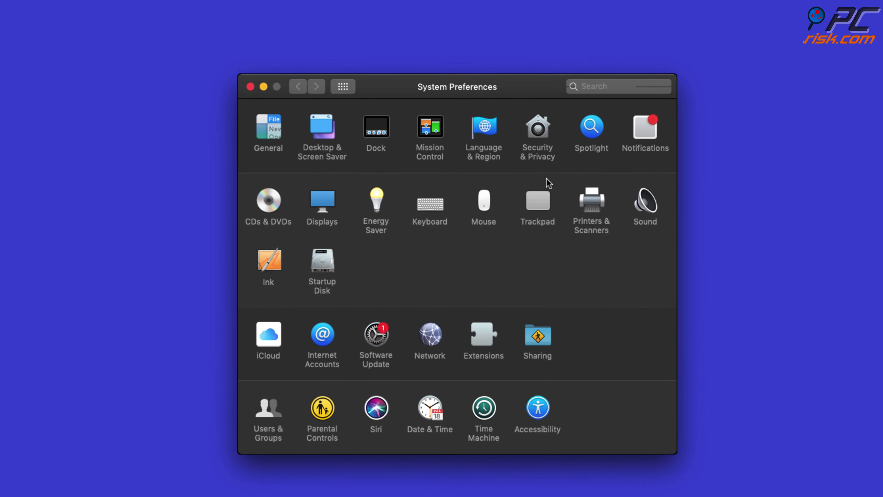
pyautogui.click(250, 87)
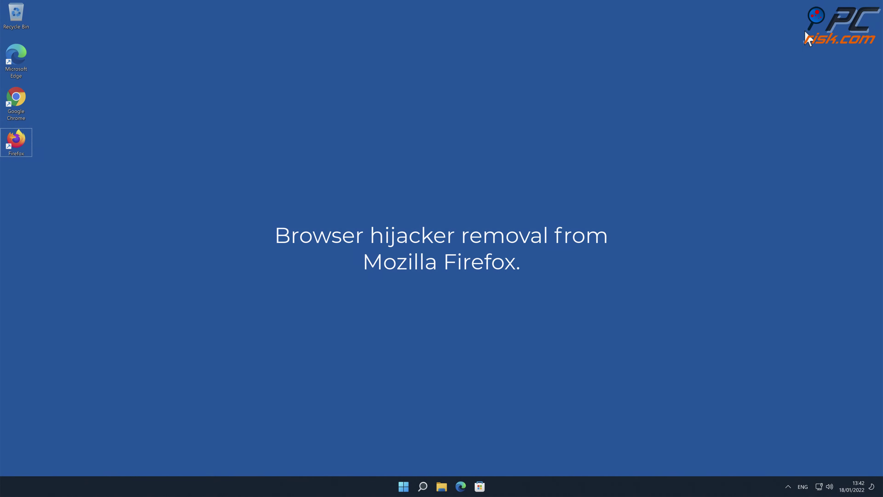
# Step: Launch Firefox and remove the Safe Browsing extension from the Add-ons Manager's Extensions list
pyautogui.doubleClick(27, 148)
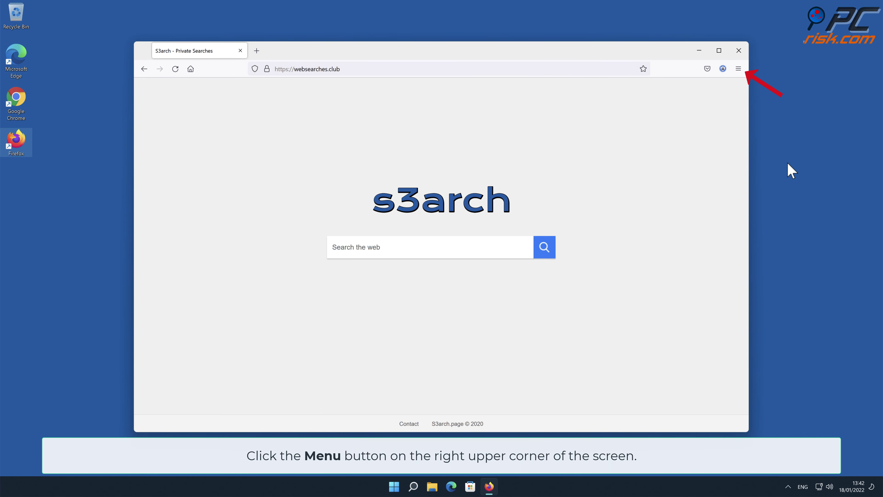
pyautogui.click(738, 69)
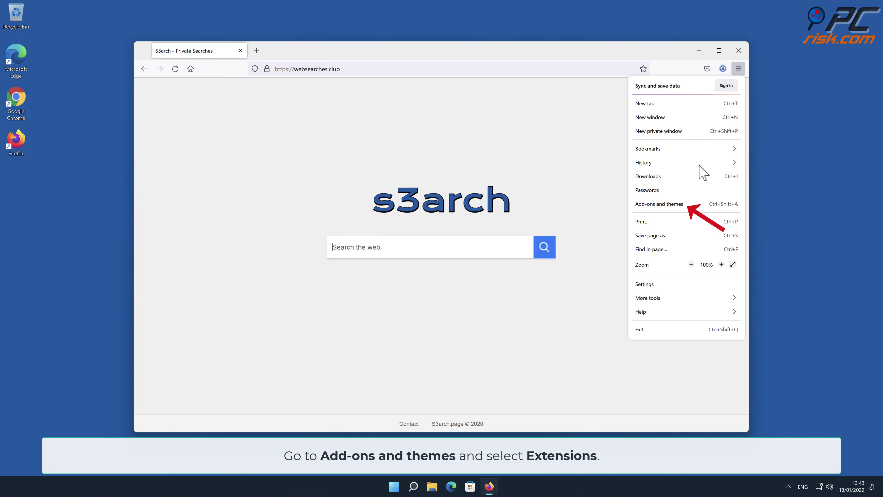
pyautogui.click(693, 204)
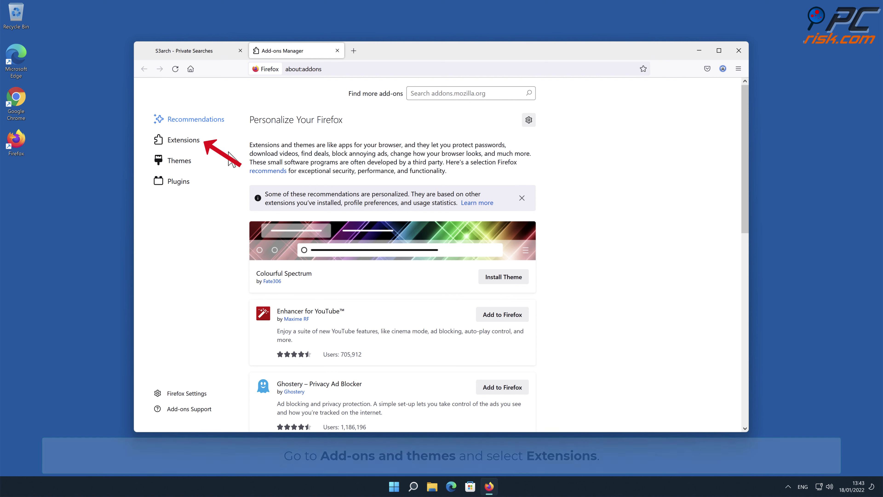
pyautogui.click(199, 148)
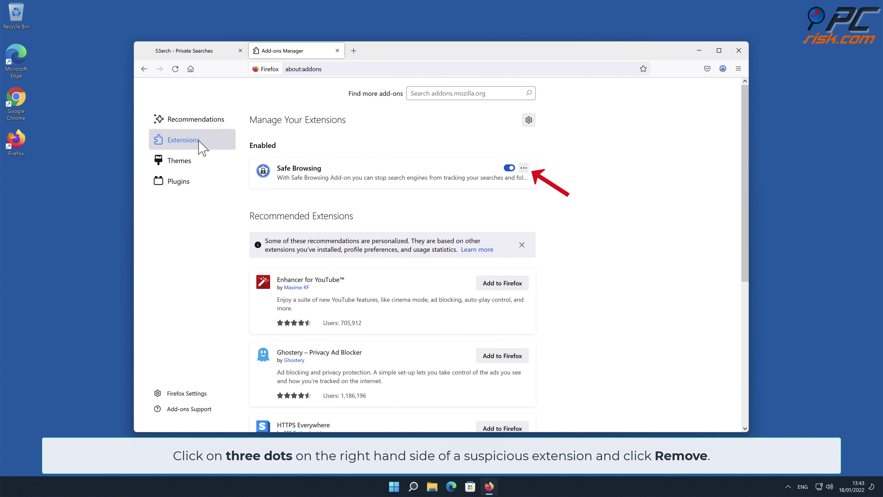
pyautogui.click(523, 168)
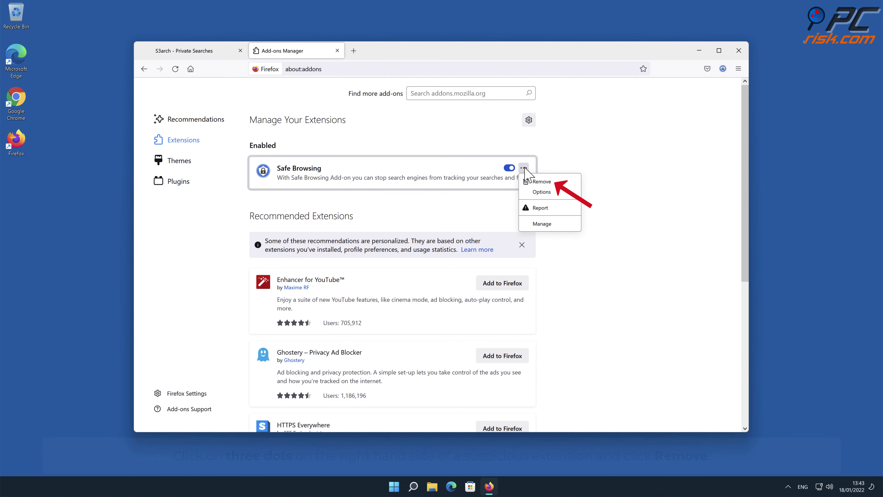
pyautogui.click(538, 182)
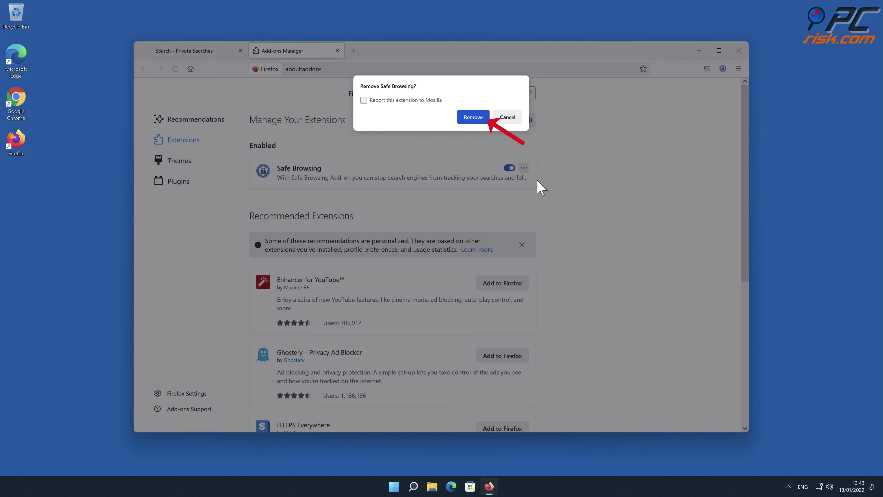
pyautogui.click(476, 119)
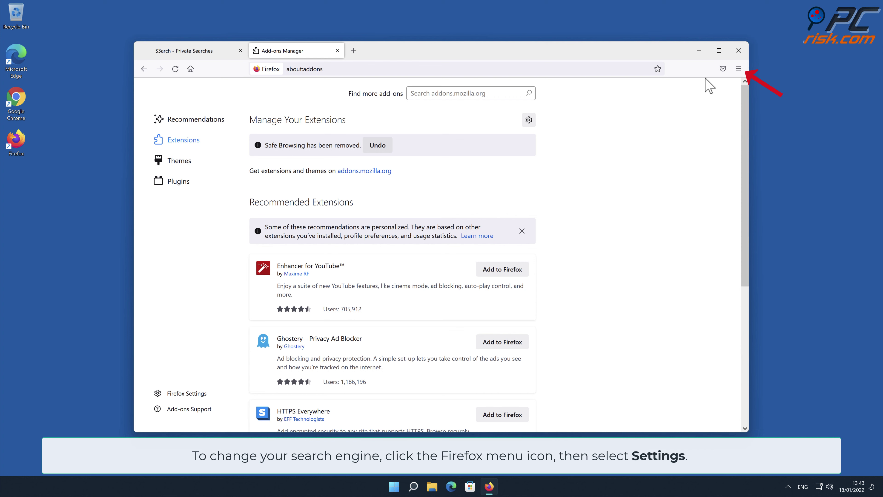
# Step: Replace Amazon.com with Google as Firefox's default search engine, then bring up the Home settings
pyautogui.click(738, 69)
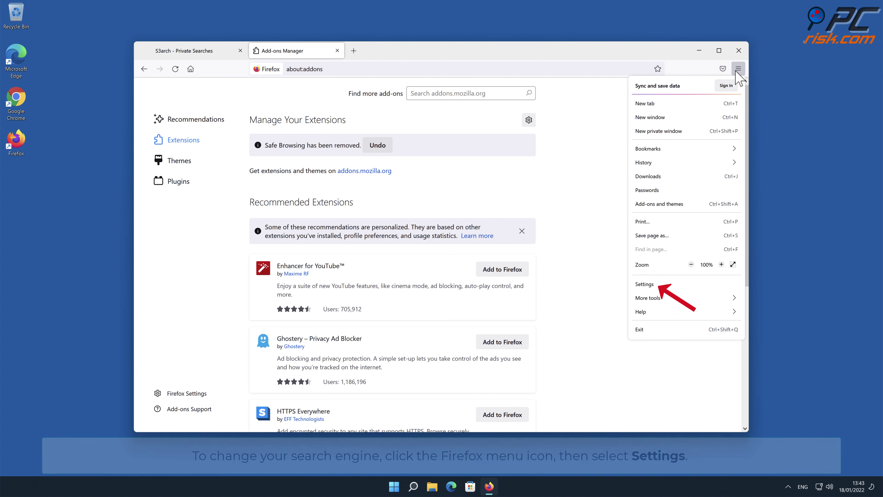
pyautogui.click(654, 284)
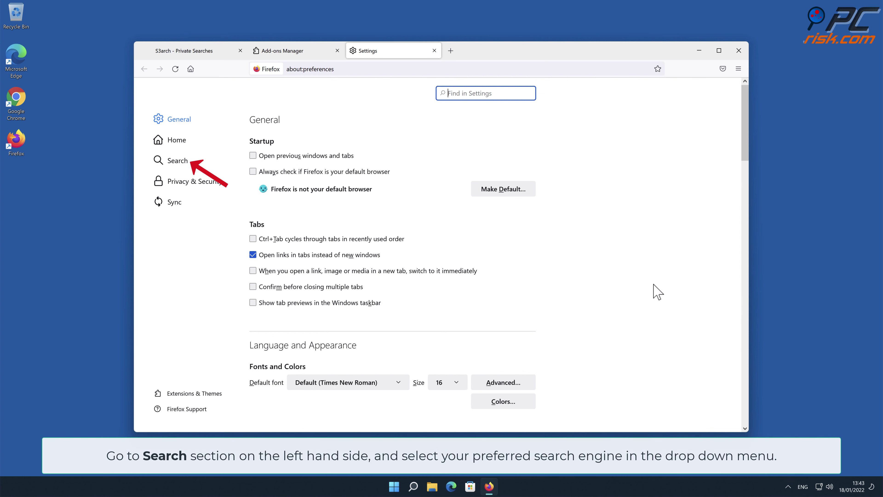
pyautogui.click(178, 162)
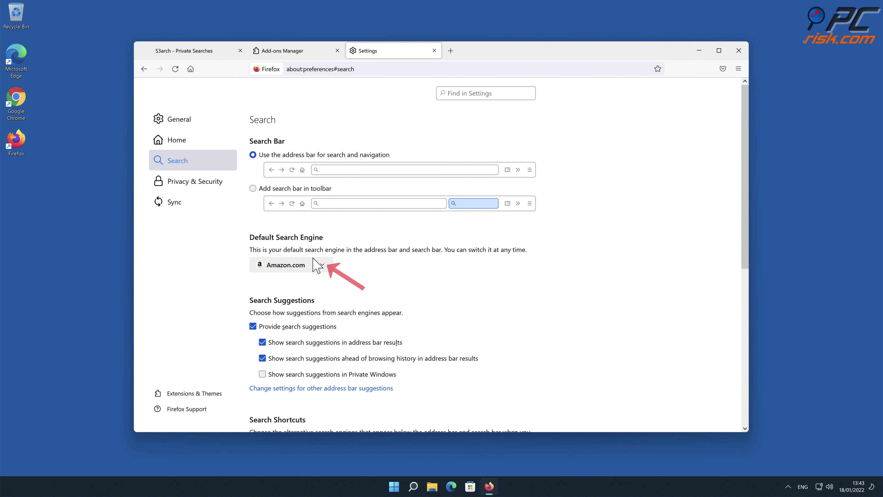
pyautogui.click(322, 265)
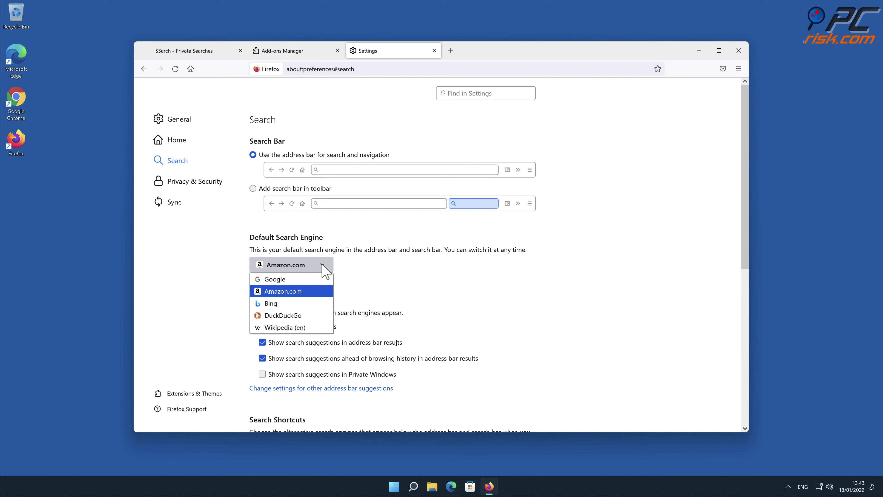
pyautogui.click(299, 281)
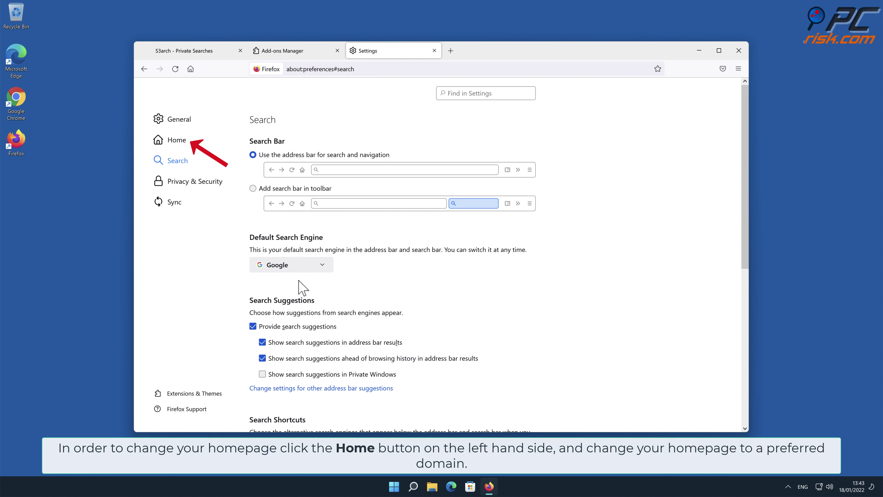
pyautogui.click(177, 142)
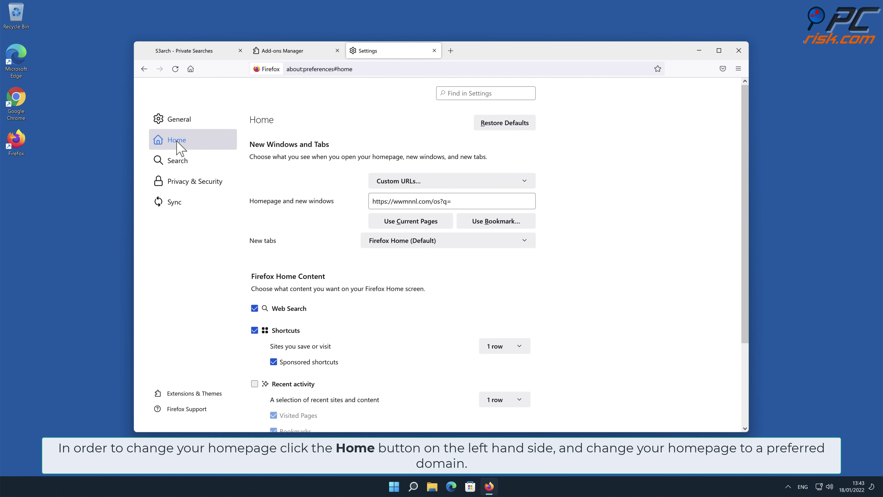